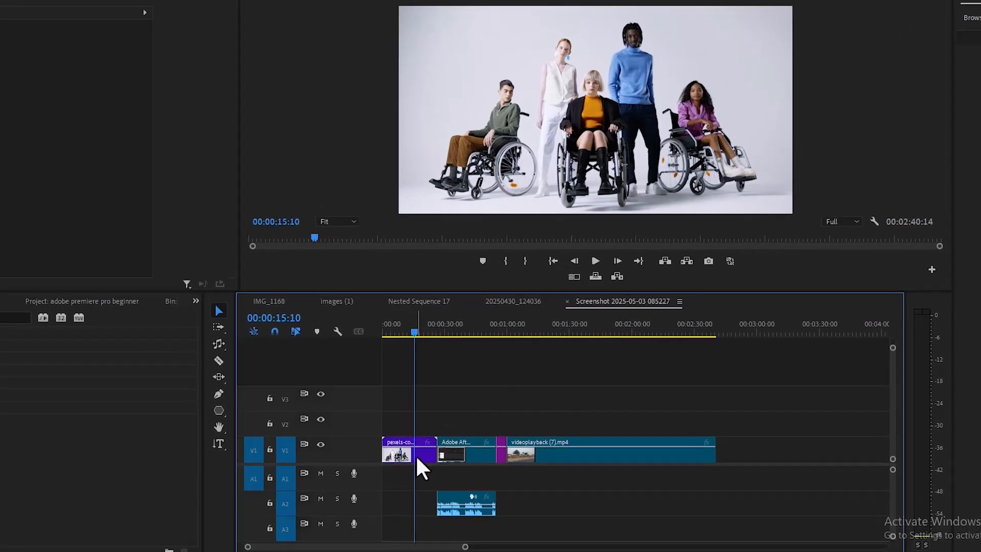
- Preview the After Effects interface clip and the still image after it to check how they fill the frame
click(415, 455)
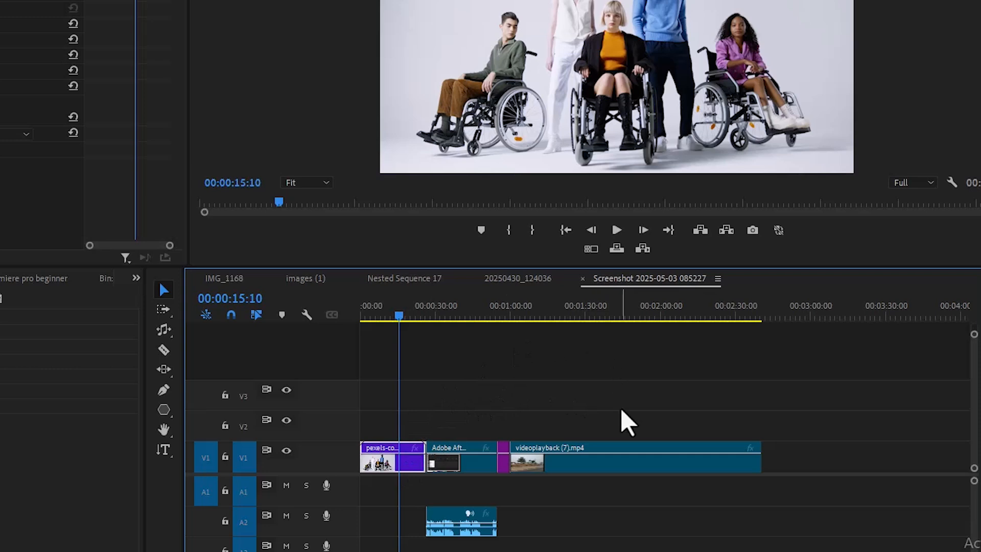
click(457, 317)
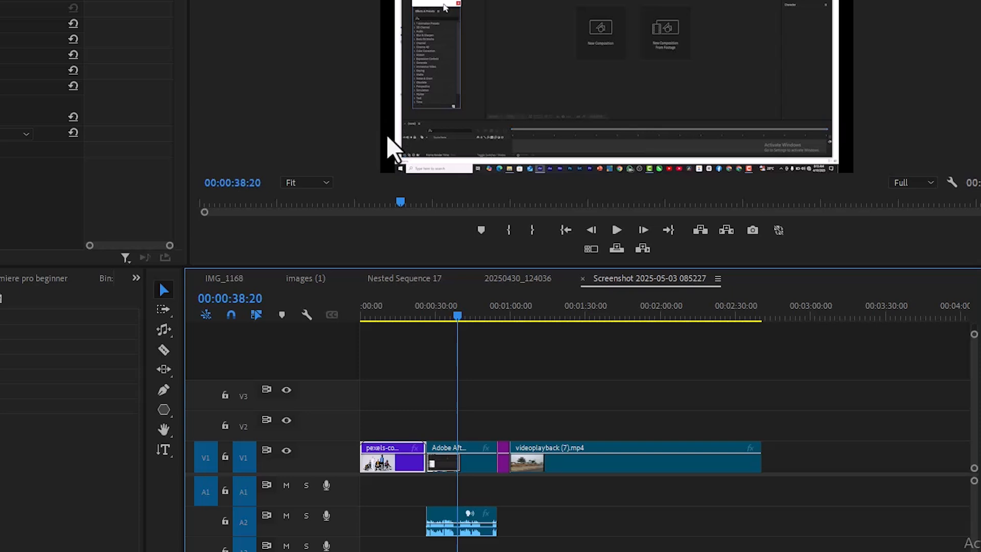
click(507, 316)
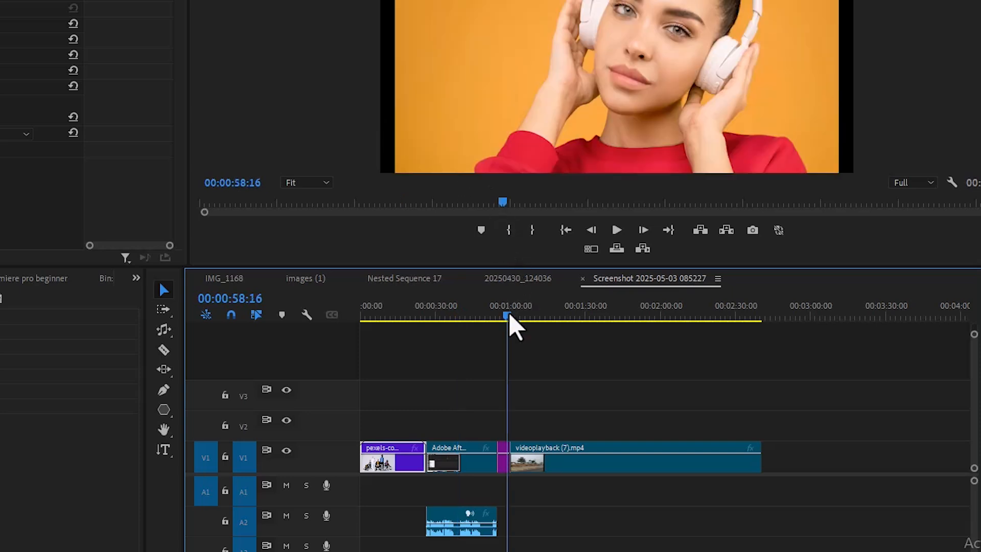
- Set the videoplayback (7).mp4 clip to the sequence's frame size
click(566, 316)
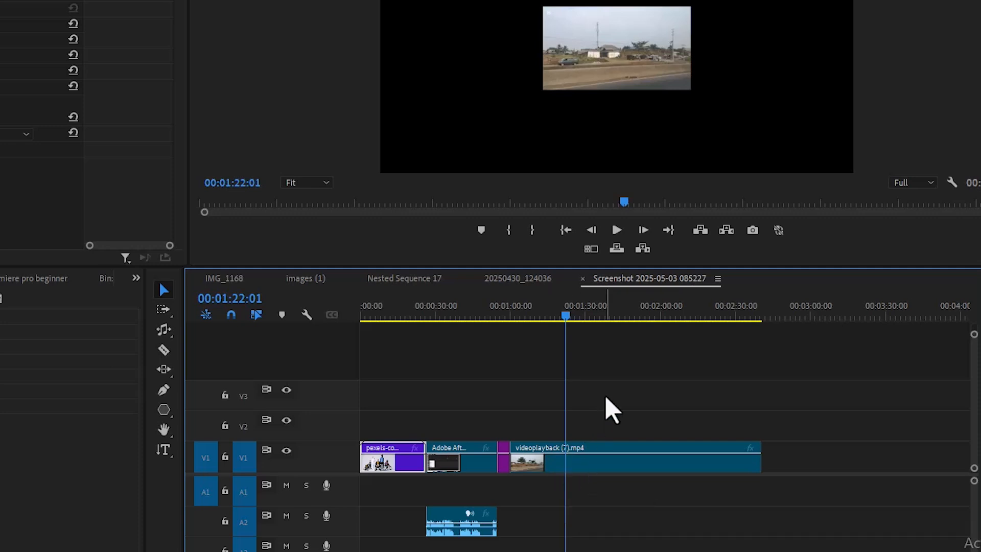
right_click(586, 463)
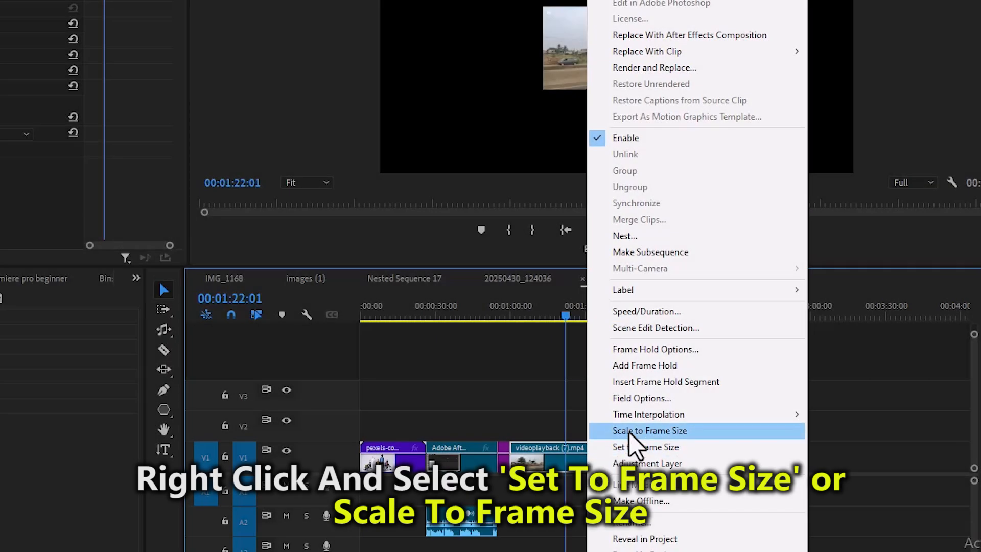
click(644, 447)
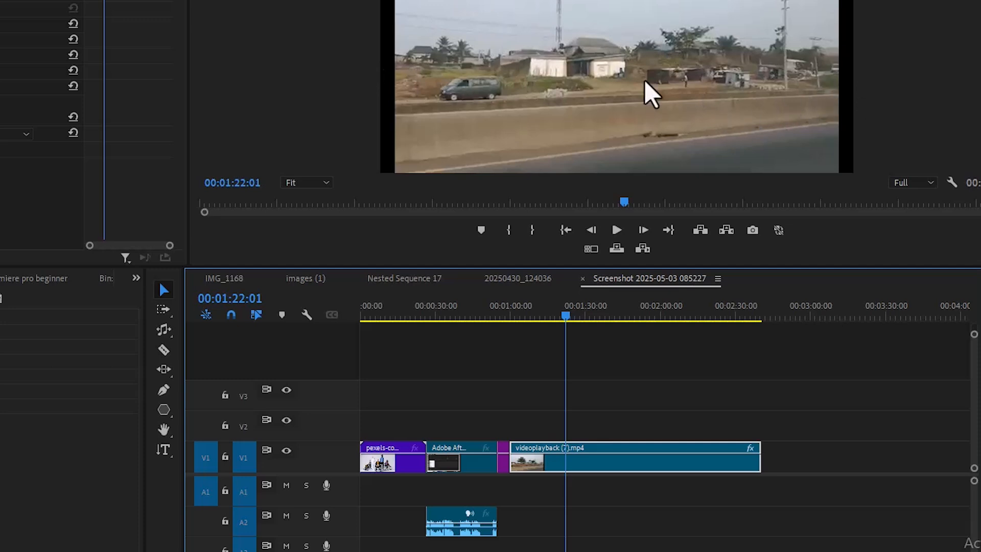
- Select the Adobe After Effects clip with the playhead at 00:00:42:01 and bring up its effect controls
click(512, 309)
drag(511, 317, 467, 311)
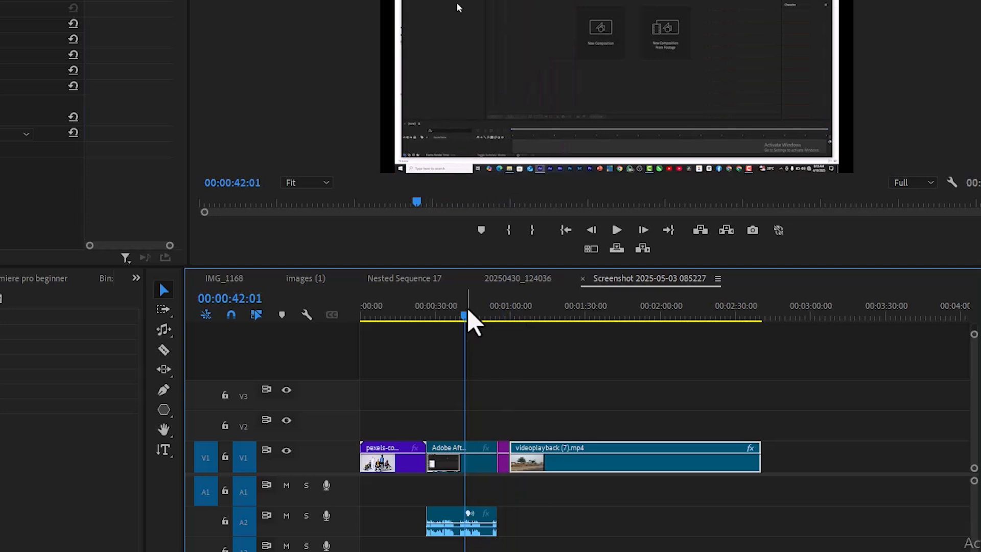
click(468, 461)
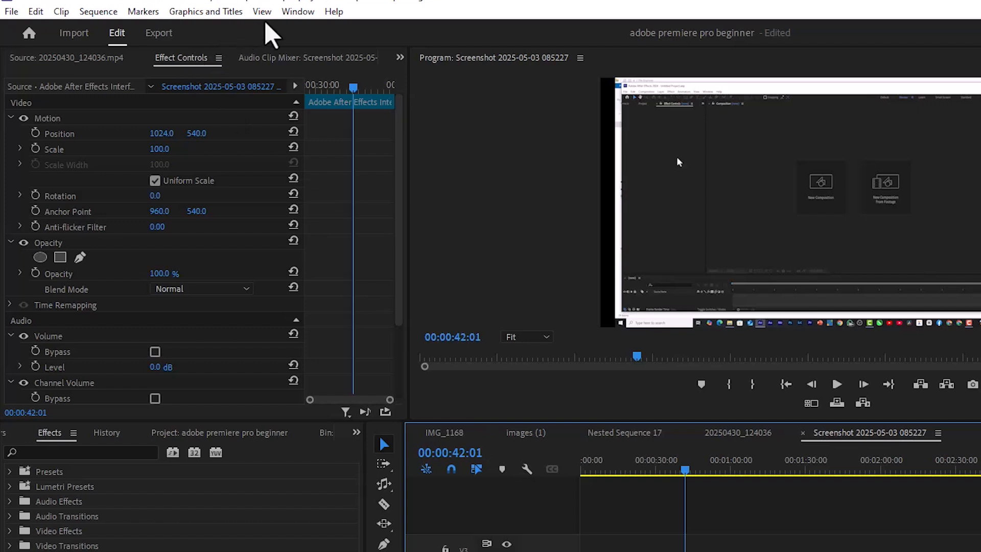
click(298, 14)
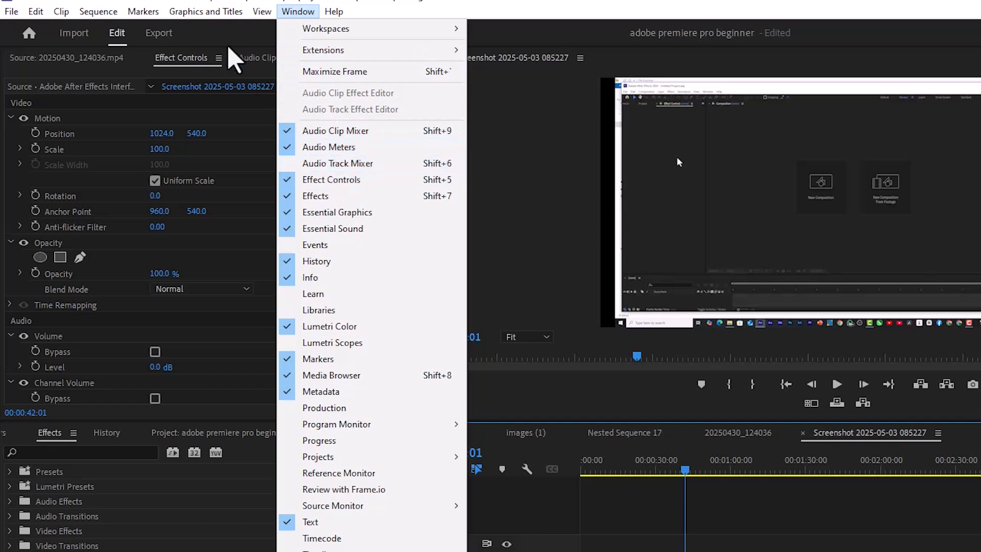
click(200, 59)
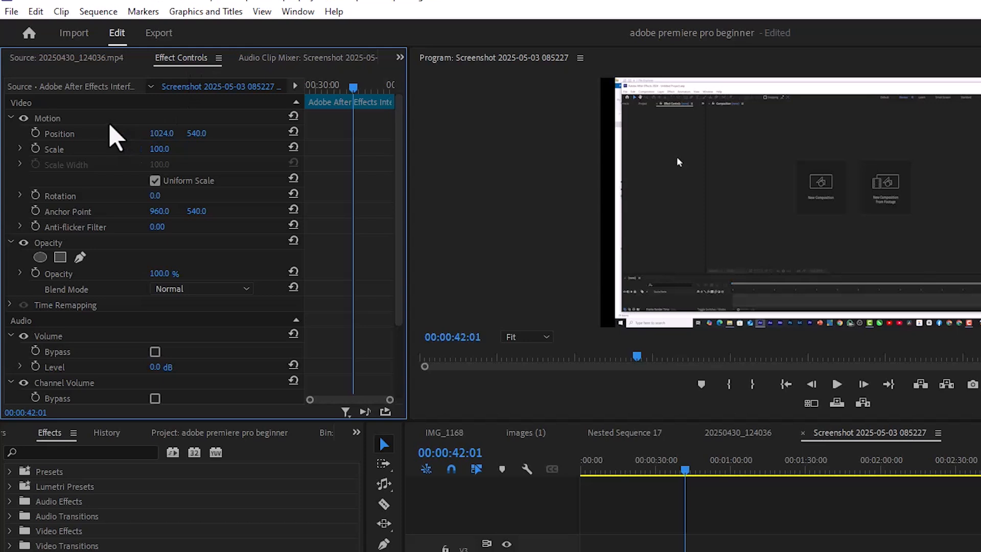
- Examine the After Effects clip's Motion properties, including Position, Scale and Rotation
click(84, 119)
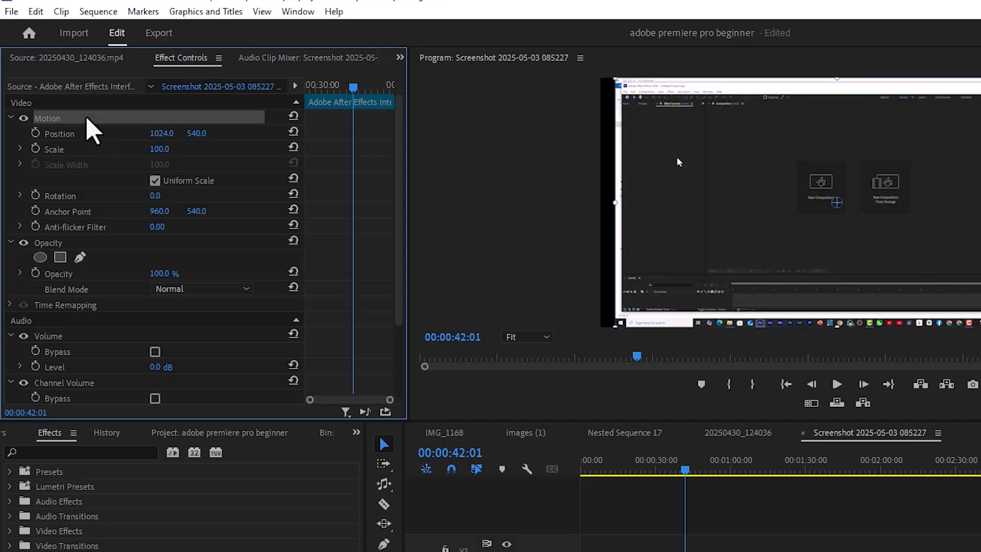
click(91, 135)
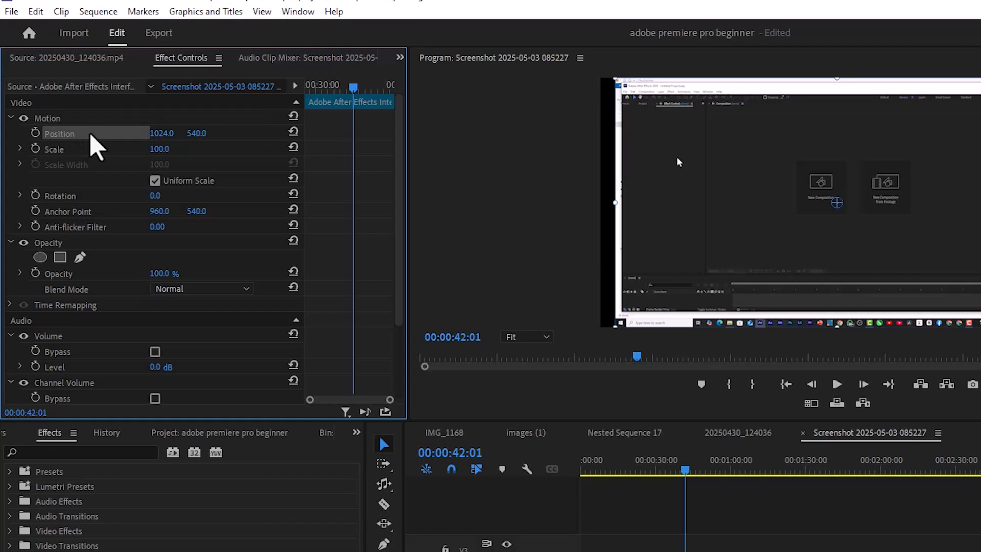
click(89, 149)
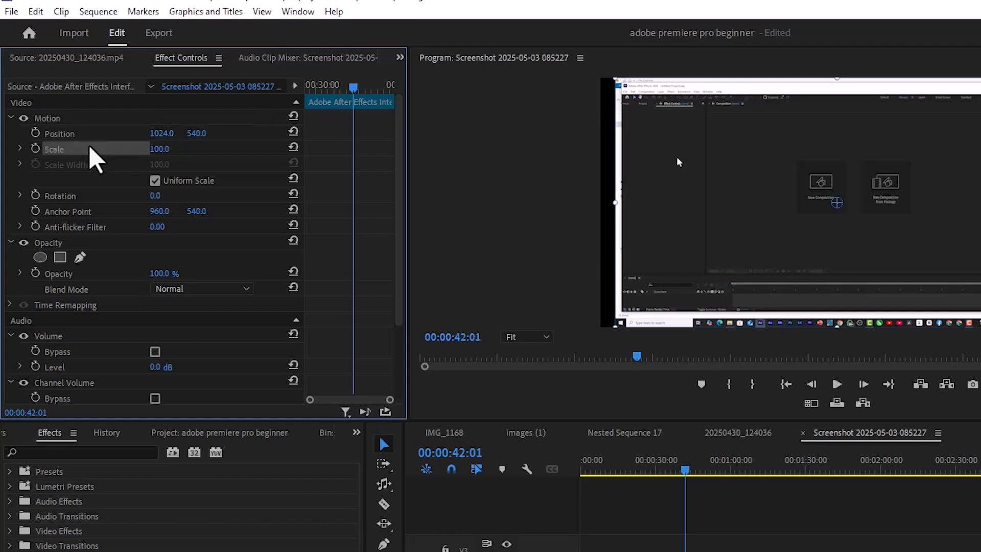
click(90, 198)
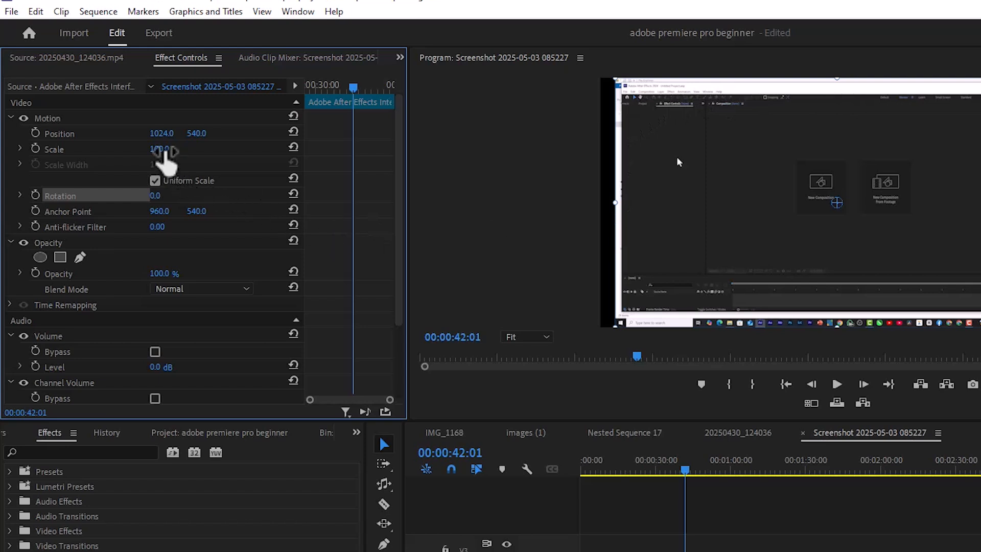
- Try enlarging the After Effects clip to a scale of 116, and reset its scale
drag(163, 153, 170, 154)
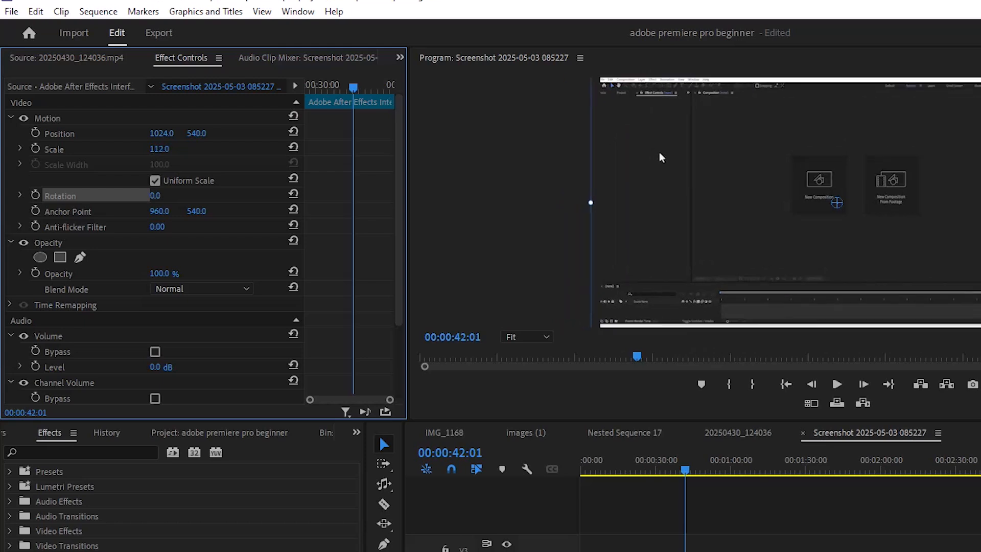
drag(171, 153, 172, 154)
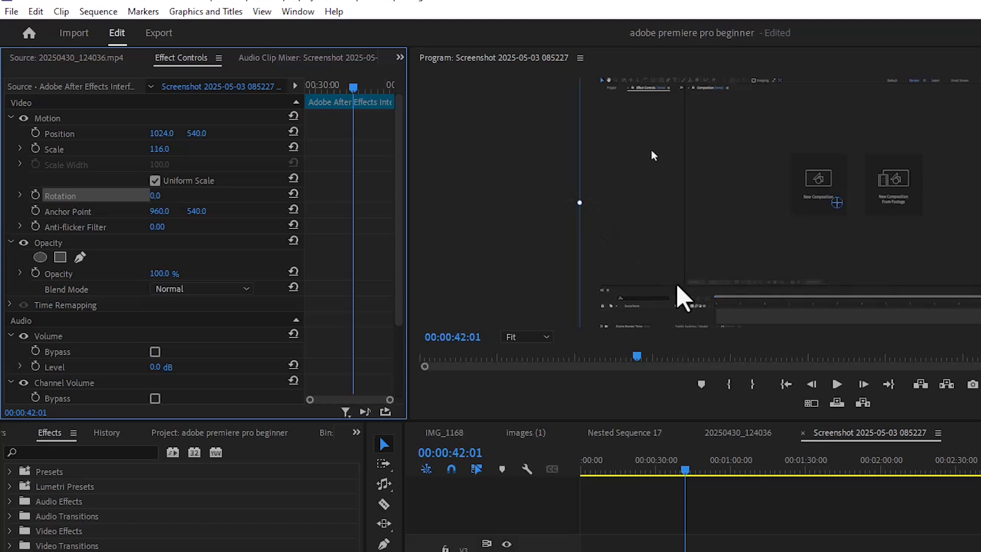
click(295, 150)
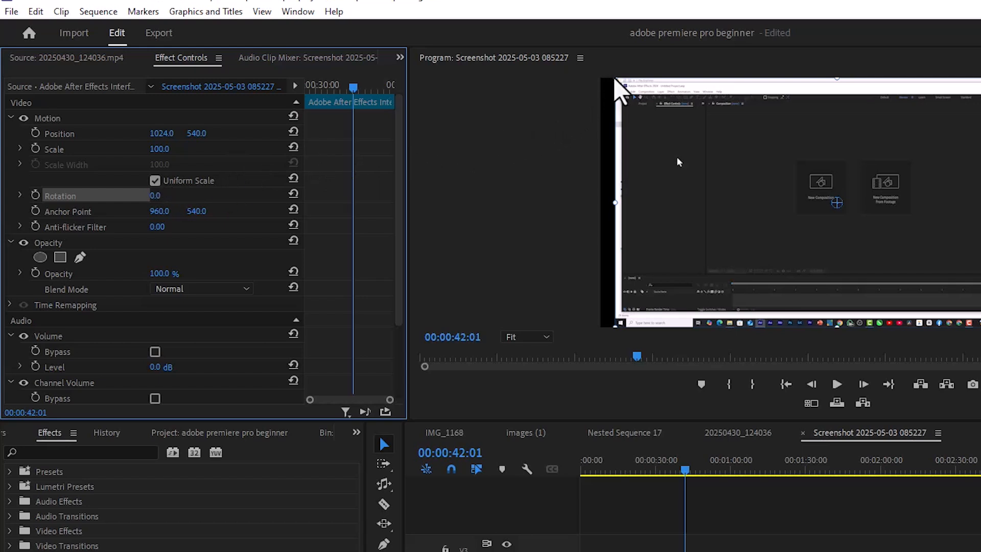
- Resize the After Effects clip directly in the preview by its frame handles to a scale of about 86.6
click(218, 119)
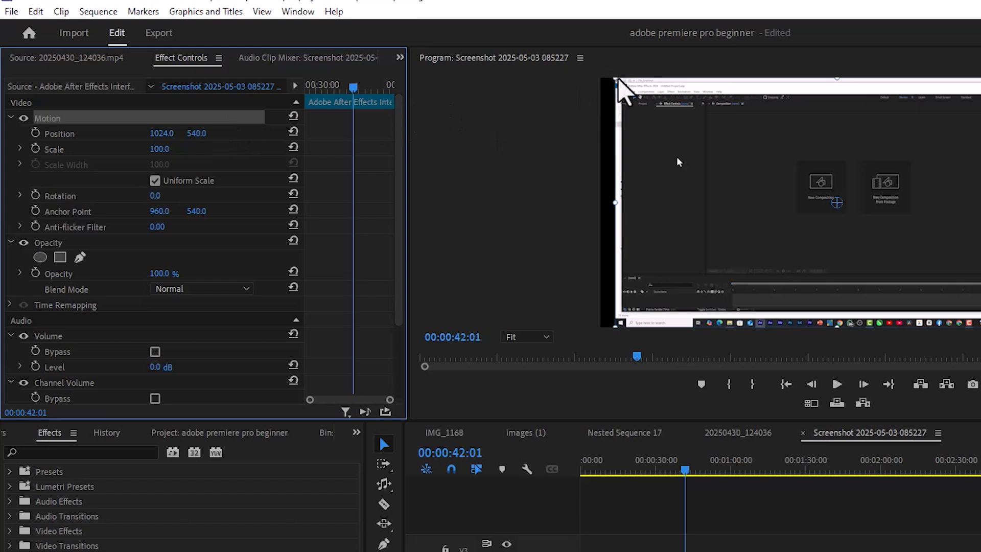
drag(612, 72, 663, 102)
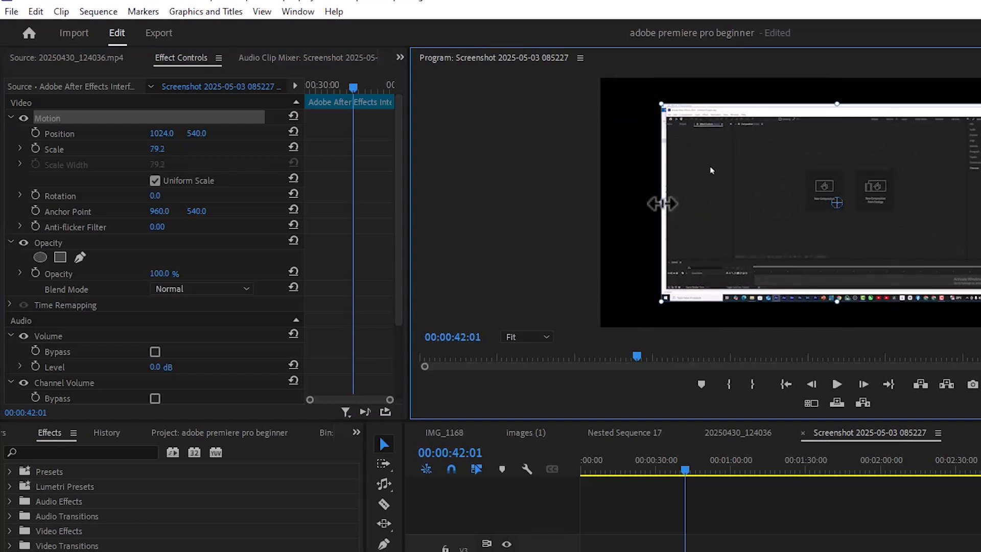
mouse_move(662, 202)
mouse_down()
mouse_move(784, 213)
mouse_move(646, 196)
mouse_up()
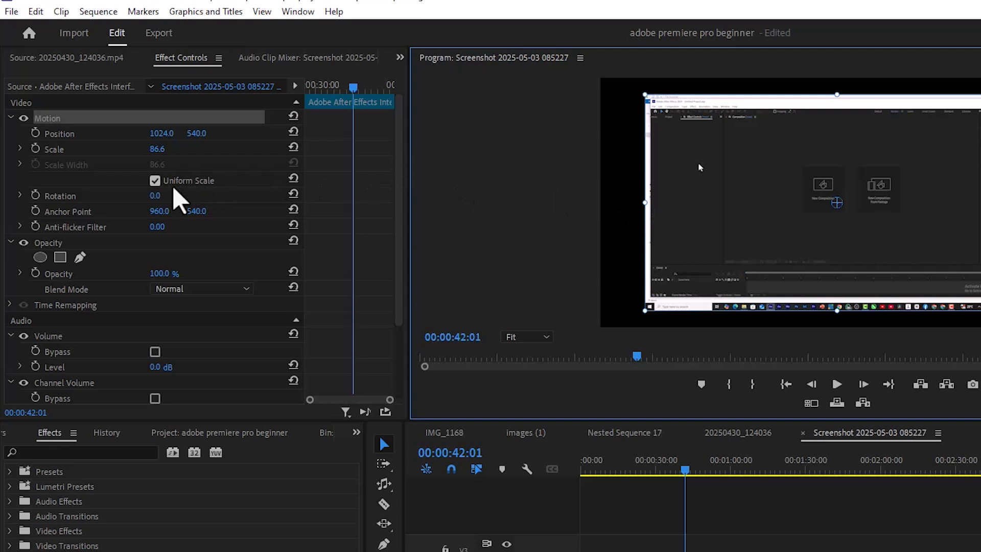
- Turn off Uniform Scale for the After Effects clip and stretch it to a scale height of 114.6 and scale width of 109.6
click(154, 182)
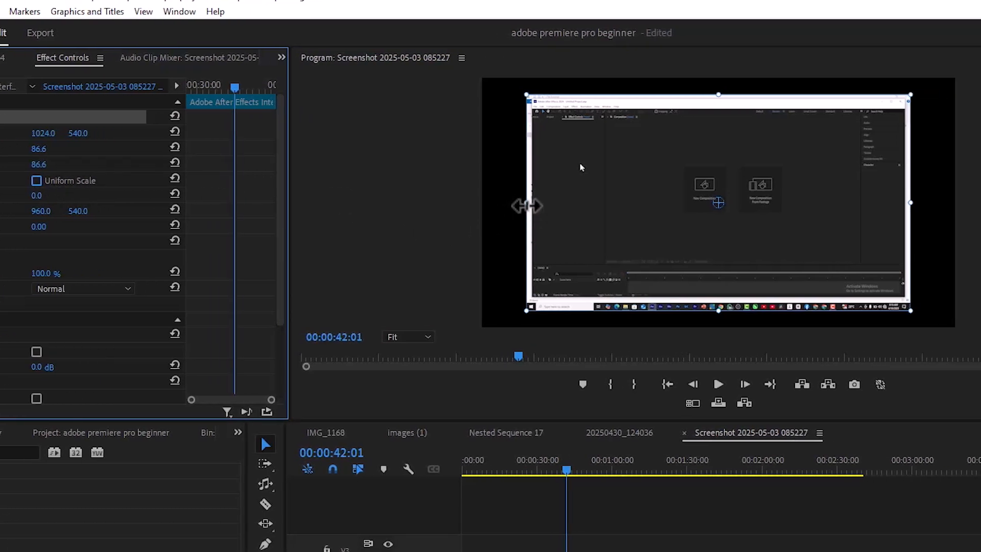
drag(527, 205, 567, 208)
key(ctrl+z)
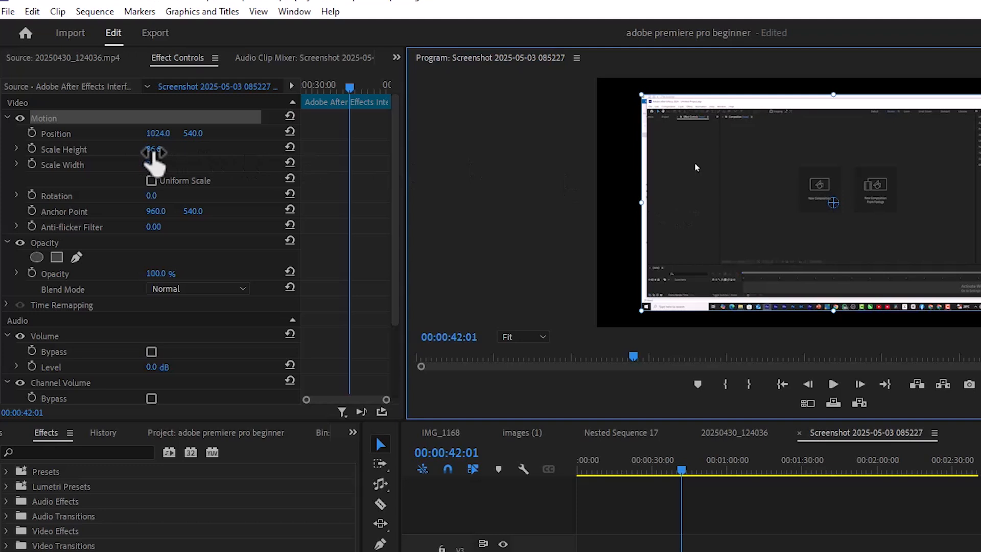
mouse_move(154, 153)
mouse_down()
mouse_move(180, 153)
mouse_move(169, 153)
mouse_up()
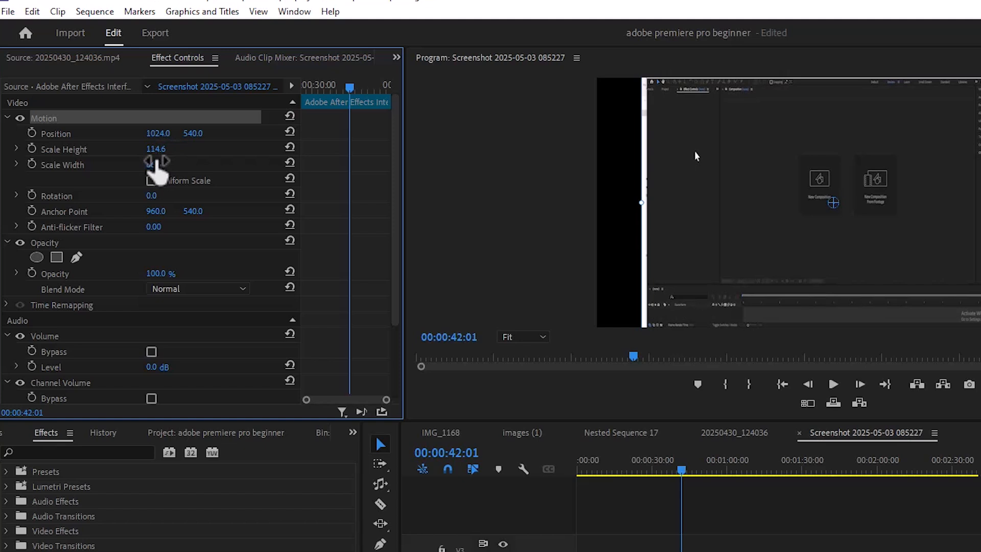
drag(153, 164, 161, 164)
- Set the After Effects clip's scale width to 110 and scale height to 115, and move it to position 1025, 537
click(530, 448)
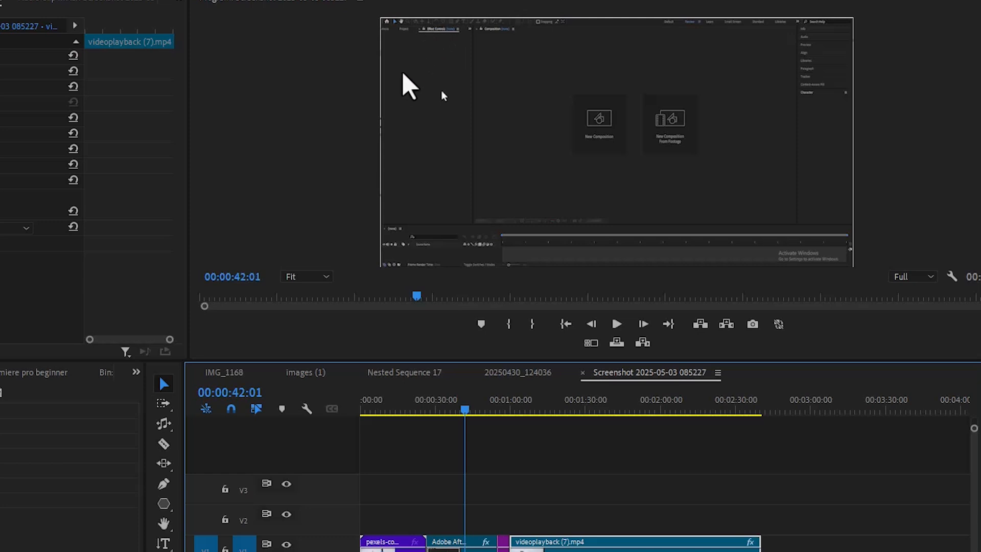
click(467, 534)
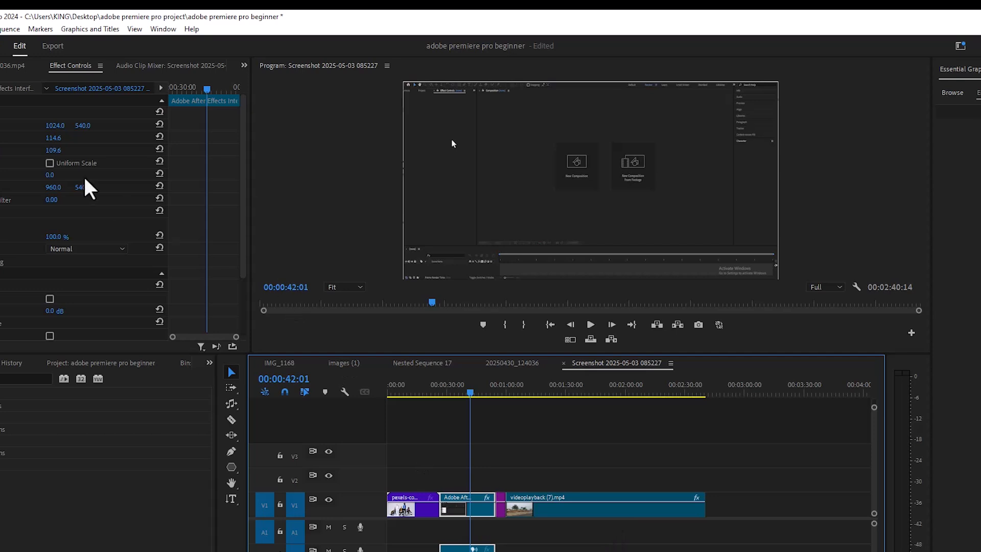
click(54, 151)
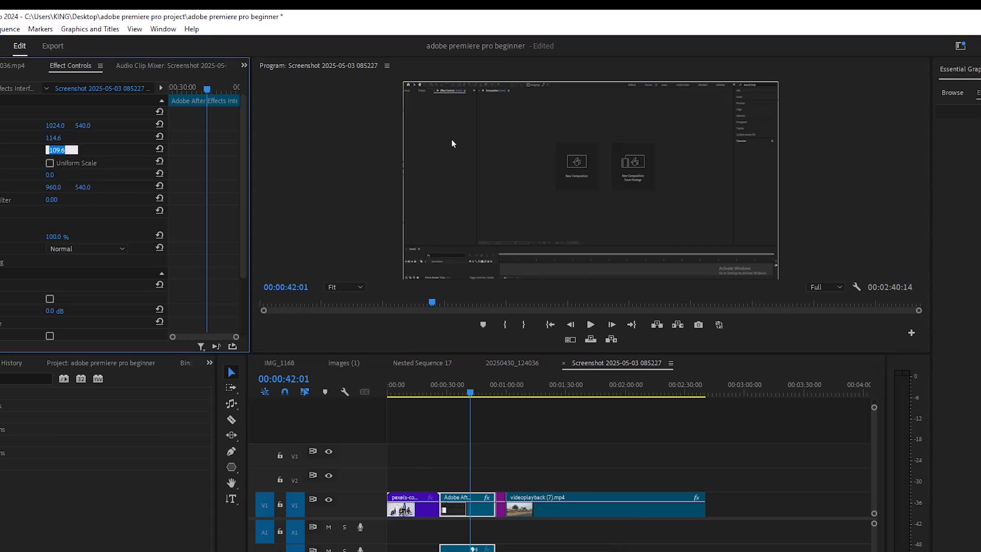
text(110)
key(Return)
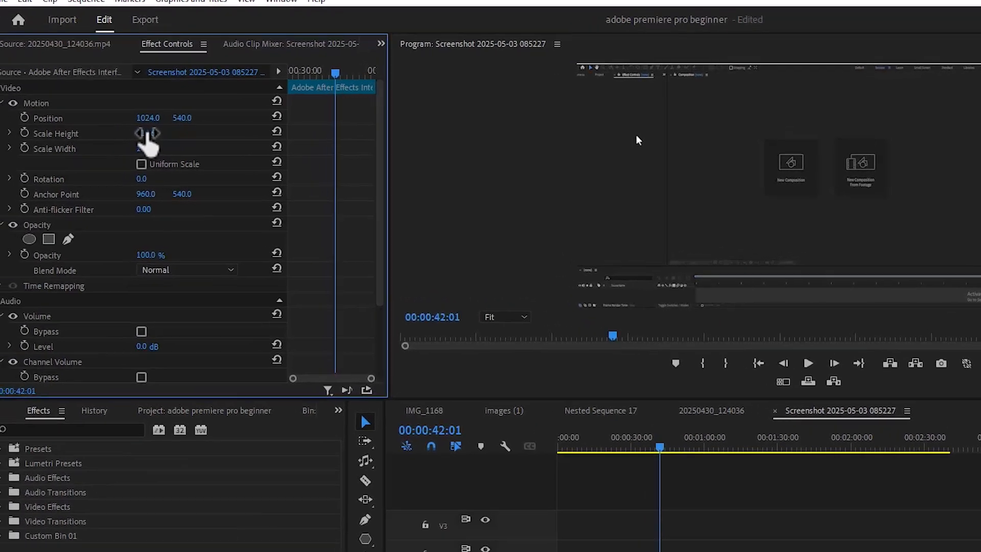
click(163, 132)
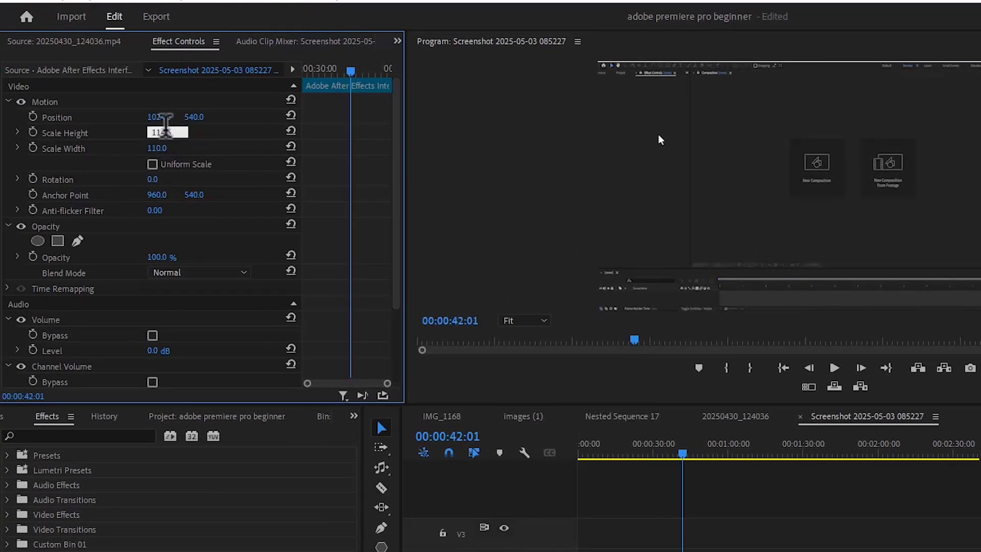
text(115)
key(Return)
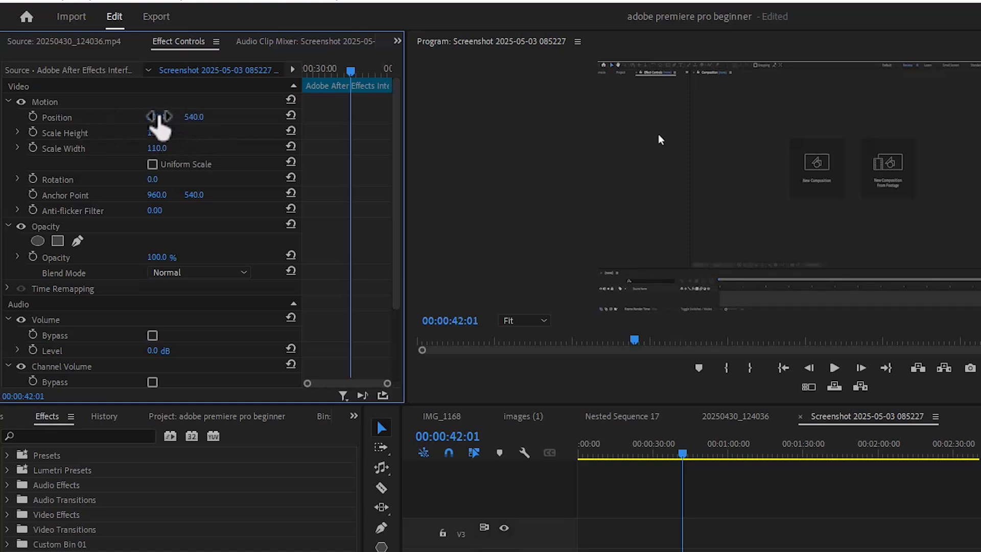
drag(160, 125, 197, 126)
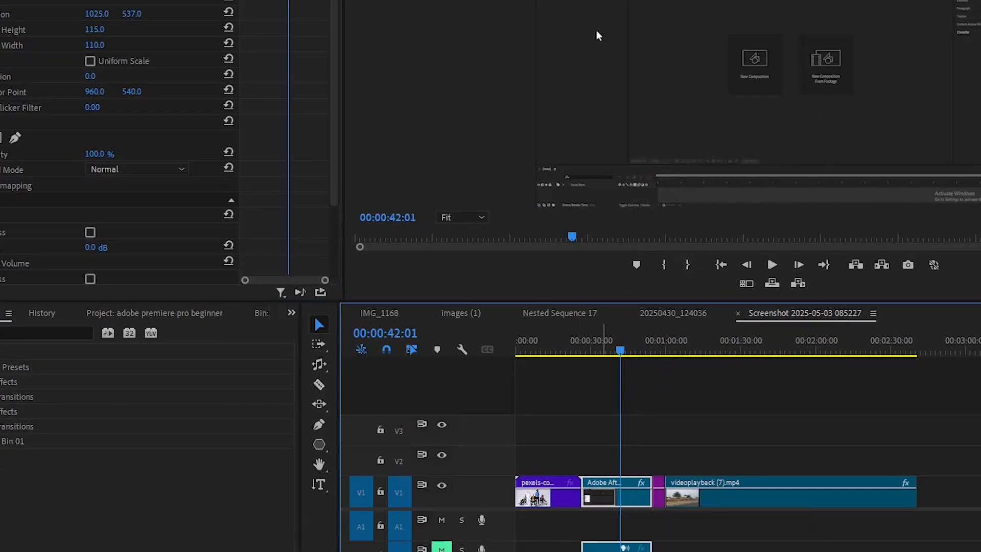
- Turn off Uniform Scale for the test-4.jpg clip and give it a scale height of 109 and scale width of 107
click(658, 350)
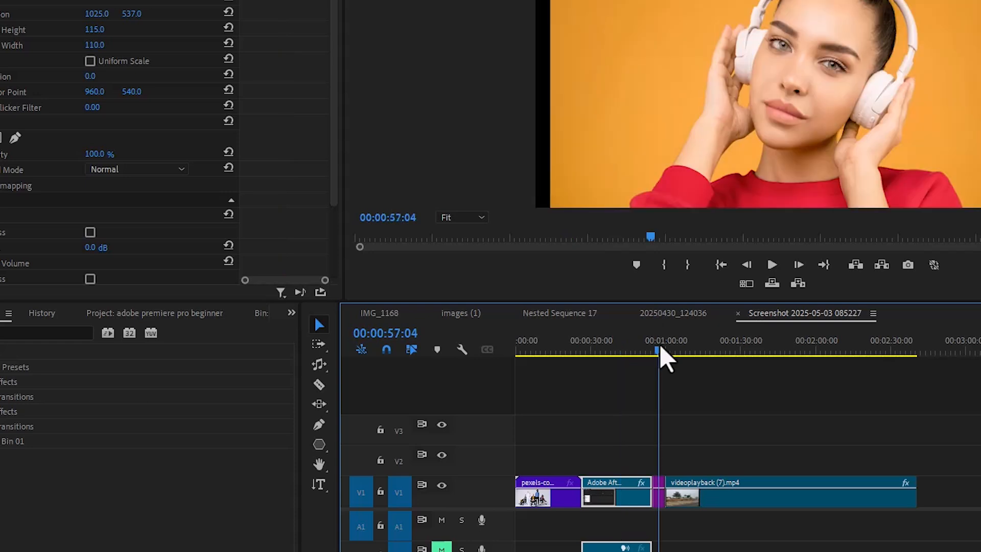
click(659, 496)
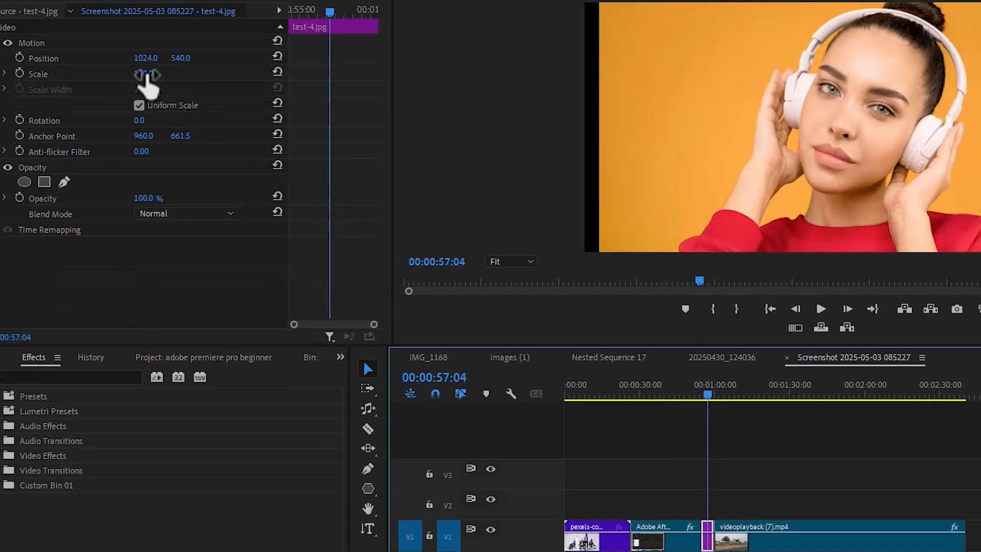
mouse_move(147, 75)
mouse_down()
mouse_move(132, 75)
mouse_move(155, 86)
mouse_up()
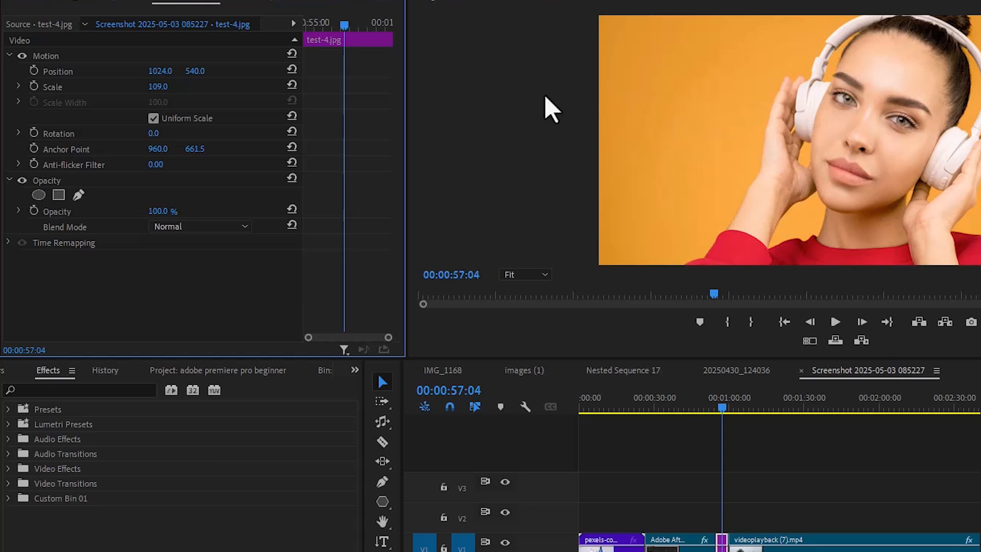
click(153, 119)
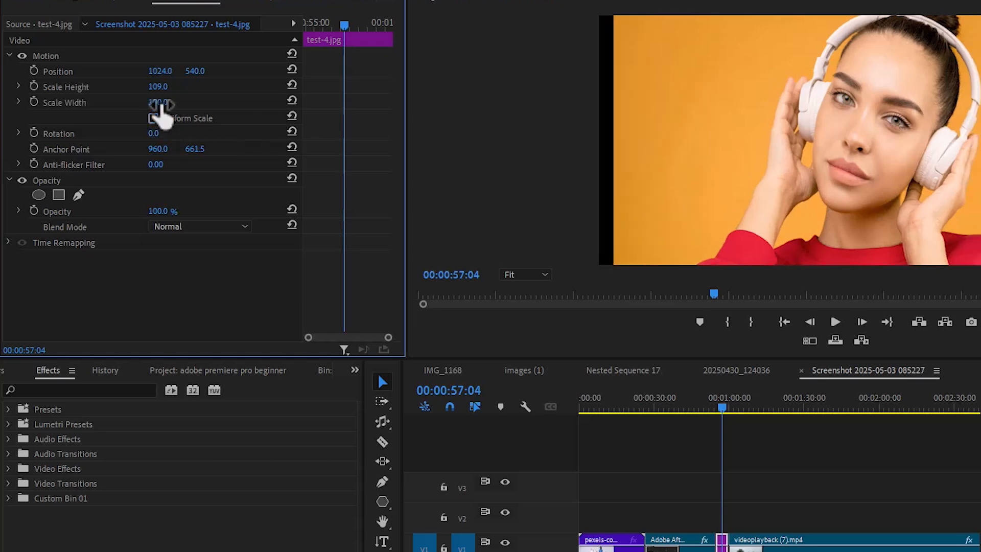
drag(157, 101, 161, 102)
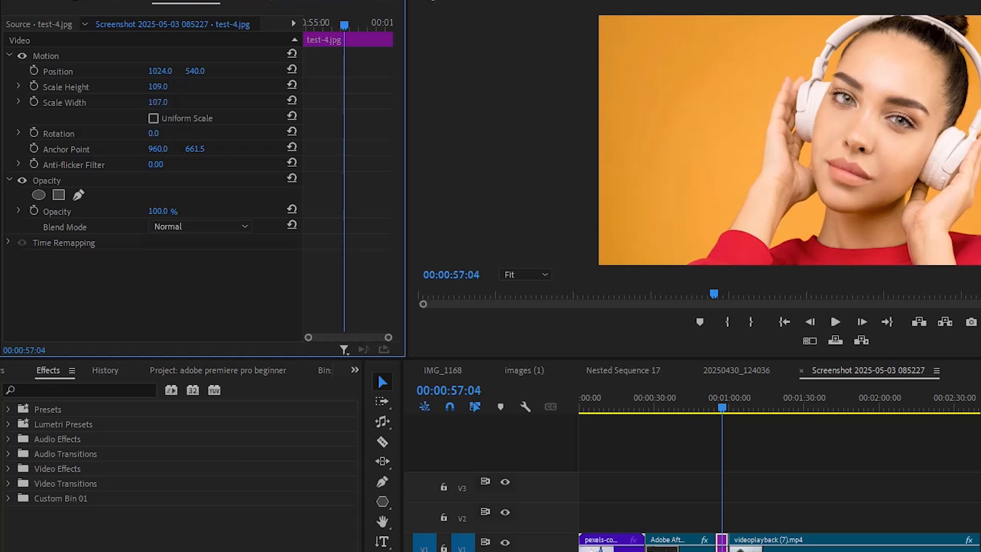
- Turn Uniform Scale back on for the test-4.jpg clip and set its scale to 109
drag(158, 87, 144, 86)
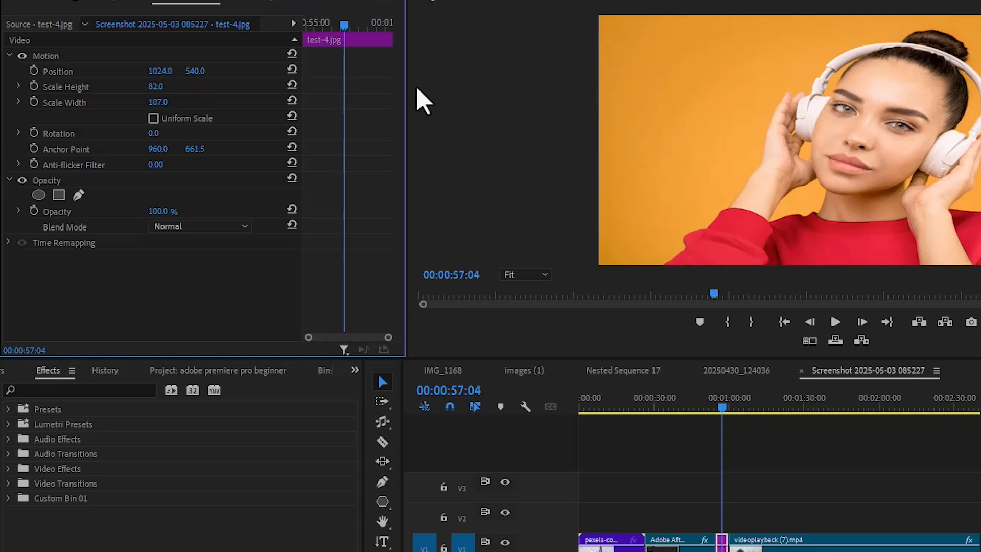
click(153, 119)
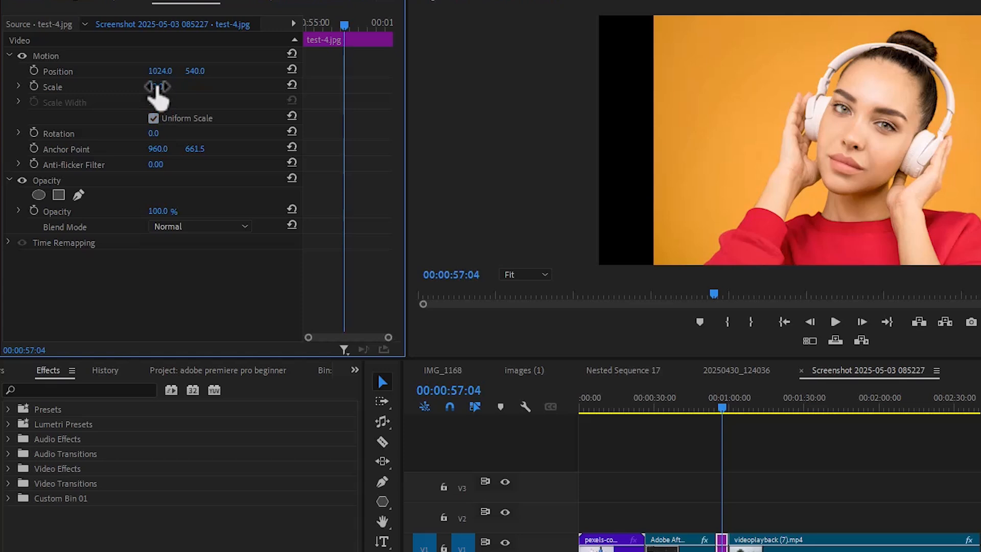
drag(156, 87, 179, 87)
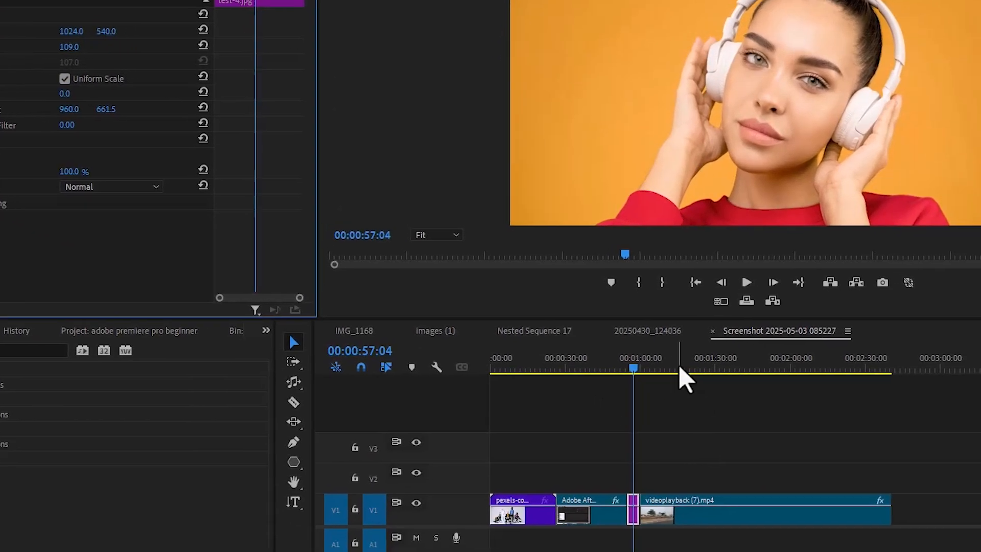
- Scale the videoplayback (7).mp4 clip to 300, turn off Uniform Scale, and widen it to a scale width of 323
click(768, 407)
click(673, 504)
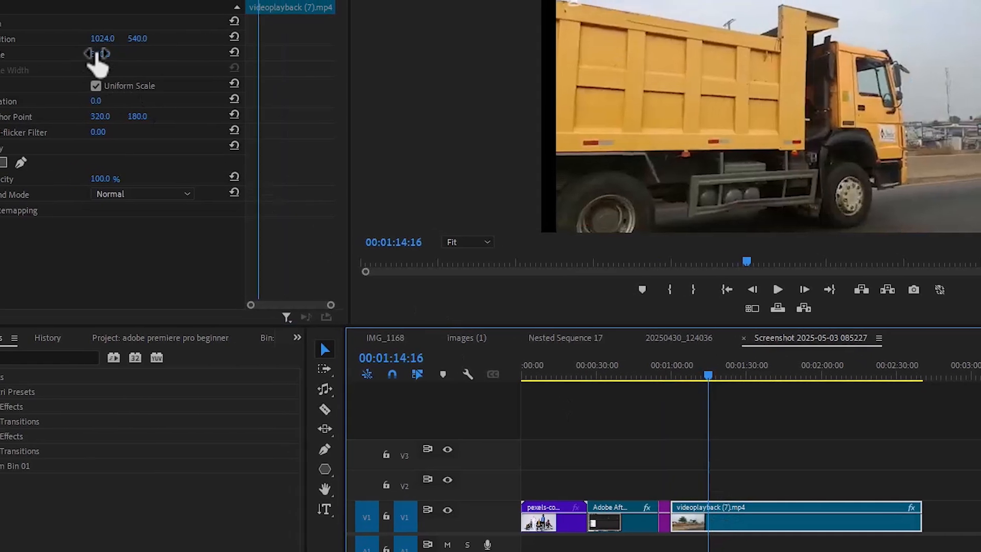
mouse_move(145, 71)
mouse_down()
mouse_move(134, 70)
mouse_move(146, 62)
mouse_up()
click(141, 100)
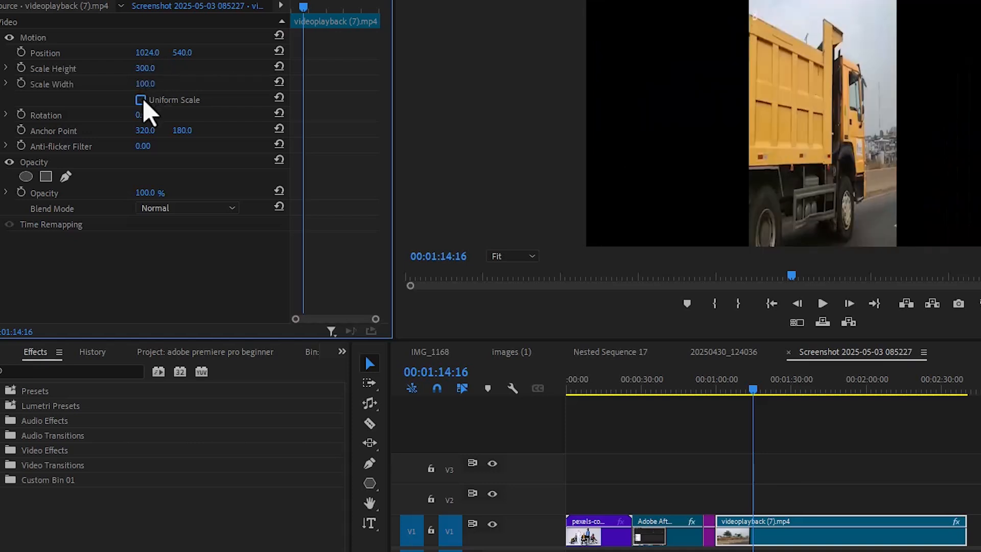
drag(144, 84, 283, 85)
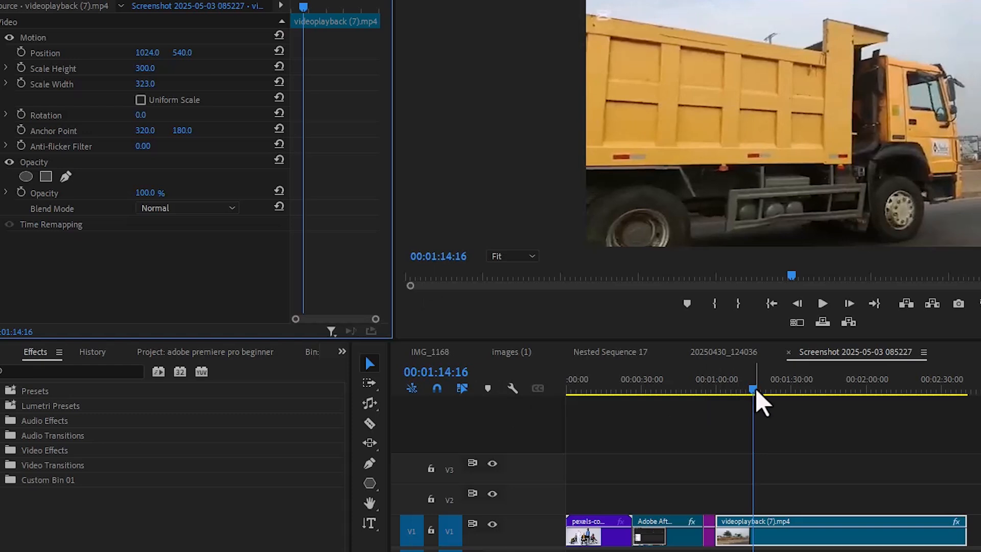
- Animate the first pexels clip's scale with keyframes from 100 at its start to 255 at 00:00:24:03
drag(754, 390, 691, 394)
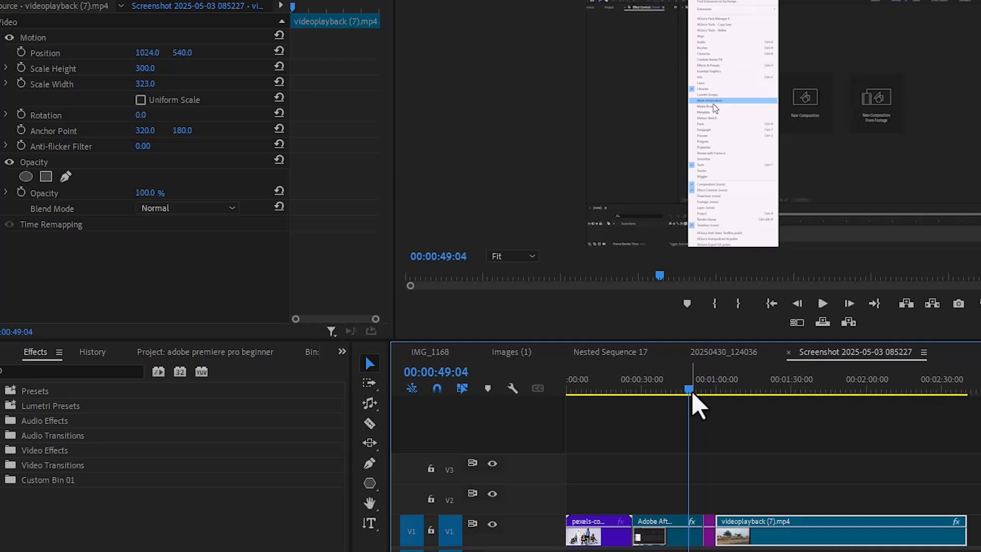
drag(693, 393, 593, 391)
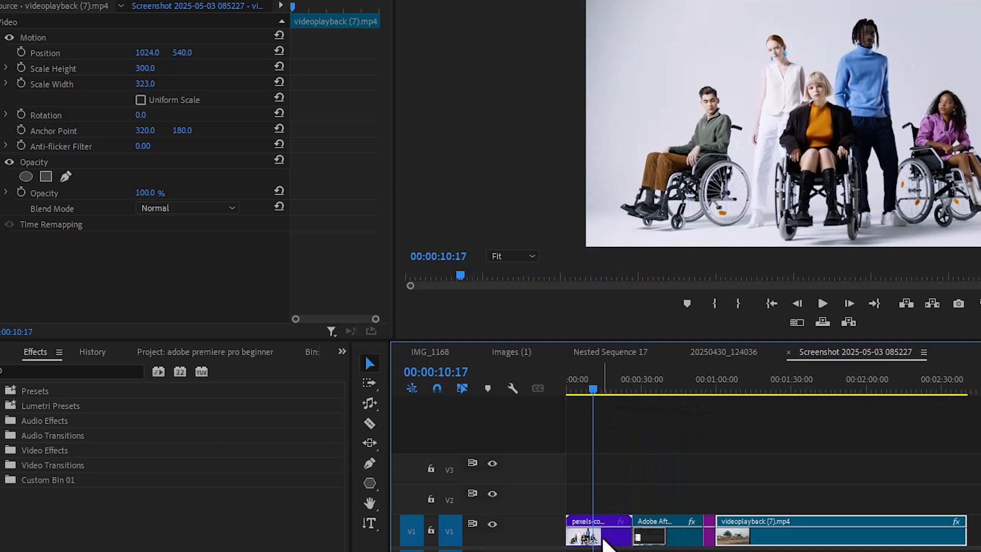
click(603, 539)
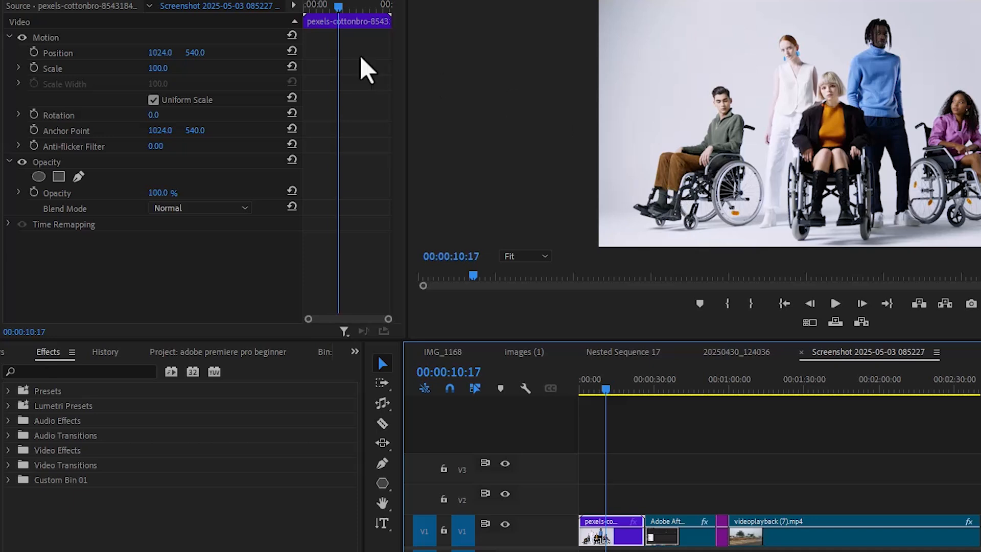
drag(338, 5, 264, 3)
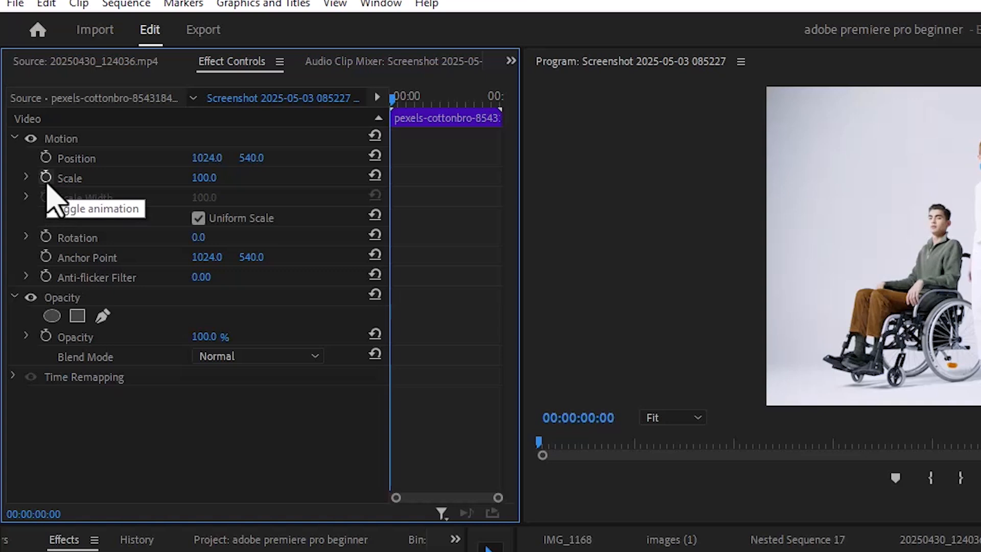
click(46, 179)
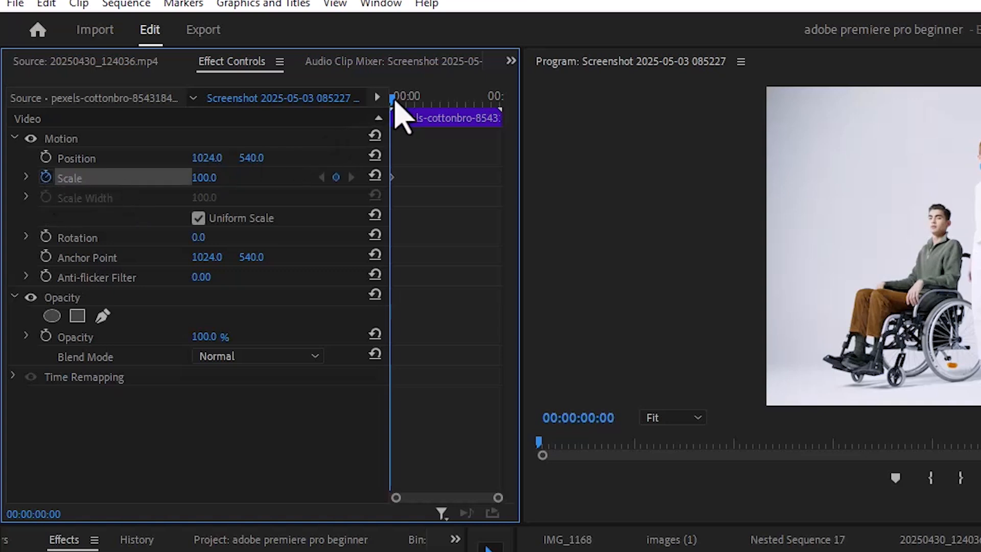
drag(398, 101, 494, 109)
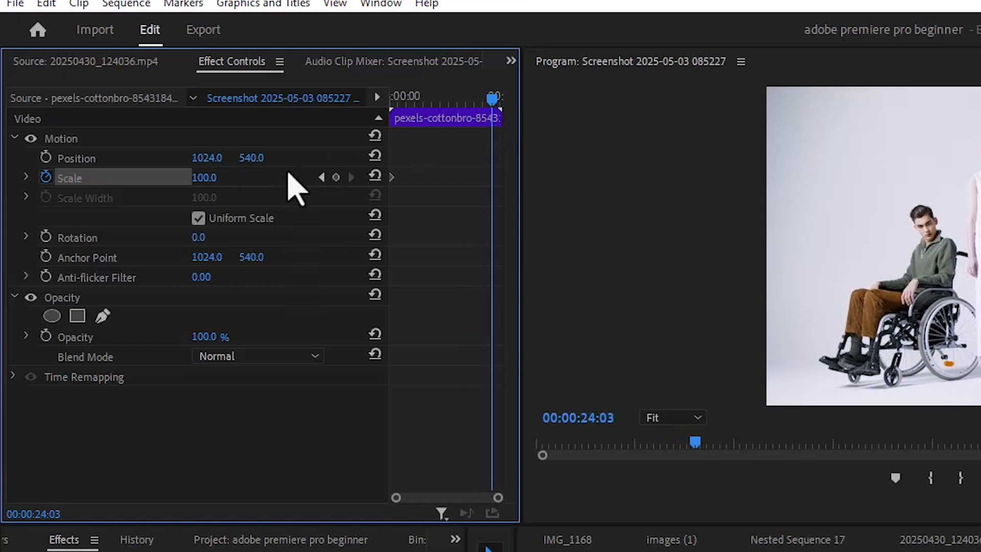
drag(210, 179, 290, 179)
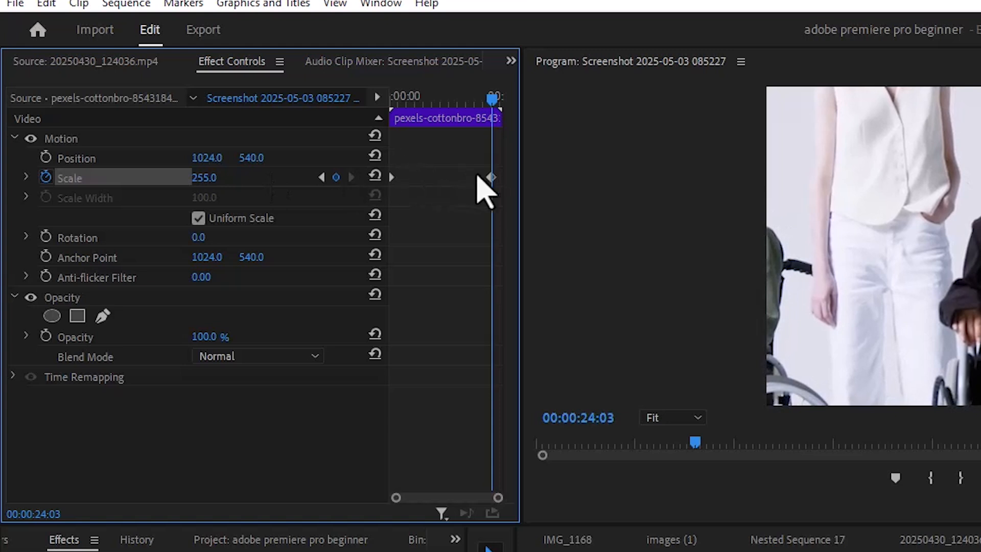
- Move the second Scale keyframe to the end of the pexels clip and play the zoom from the sequence start
click(491, 178)
drag(494, 181, 566, 193)
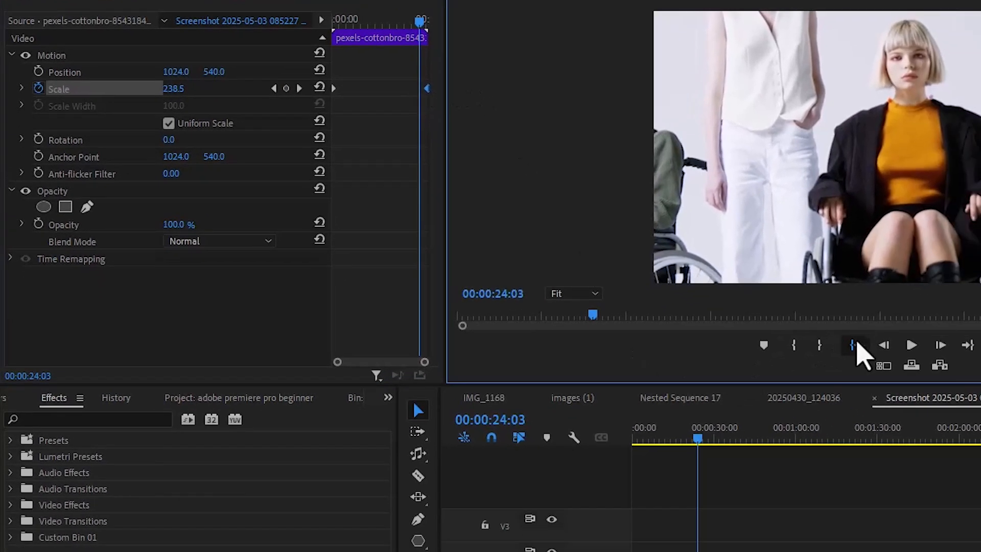
click(853, 345)
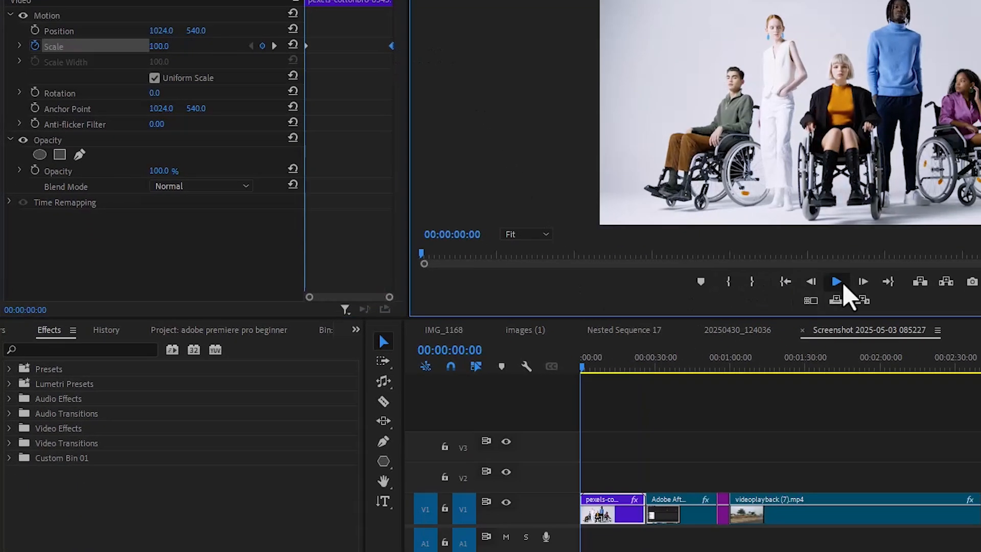
click(913, 346)
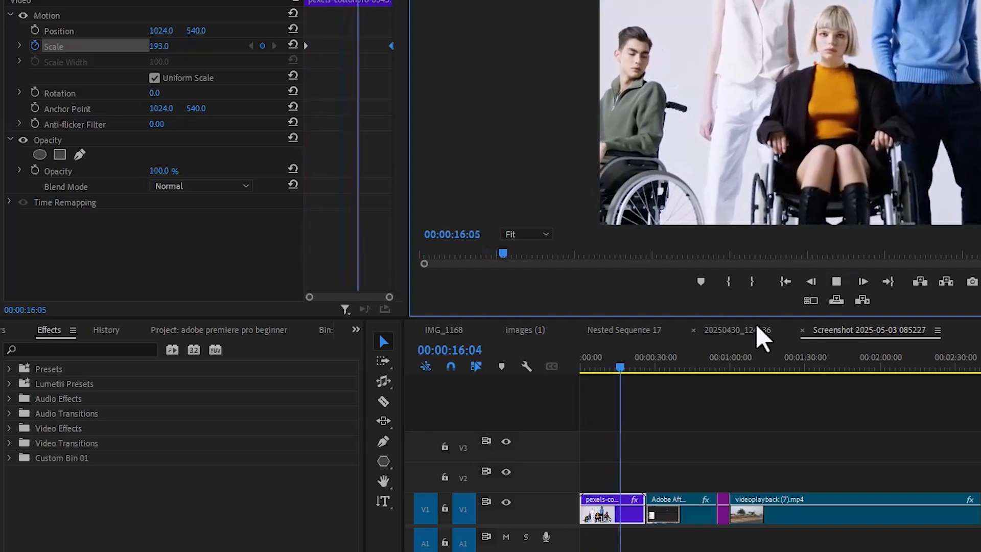
click(836, 281)
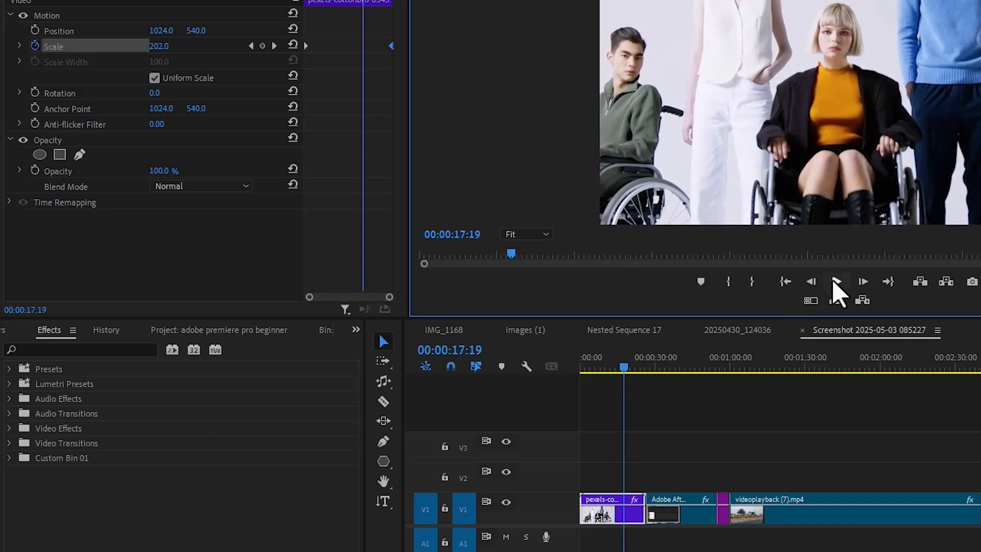
- Bring the ending Scale keyframe to 00:00:17:19 and keyframe the position from 1024, 540 at the clip start to 1024, 1190 there
drag(392, 108, 363, 112)
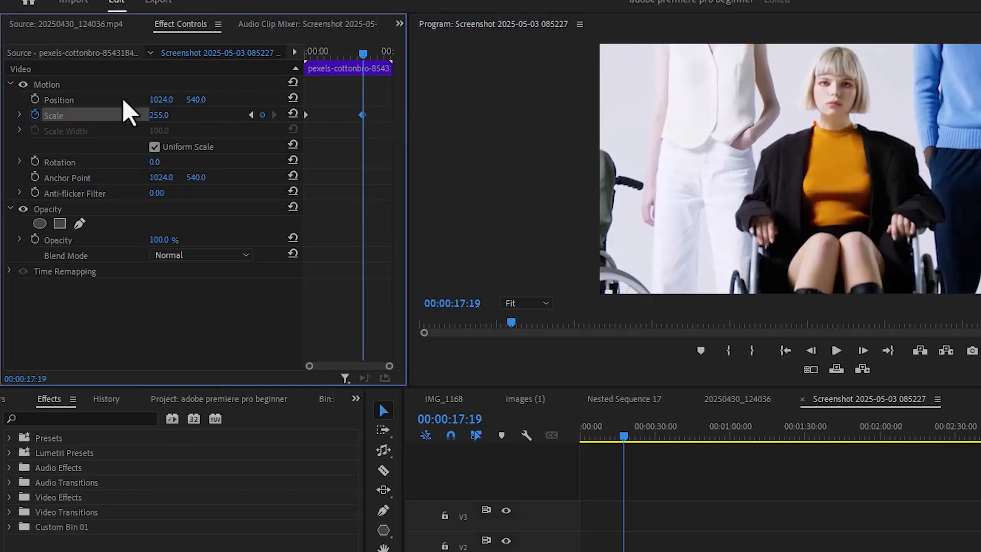
click(35, 99)
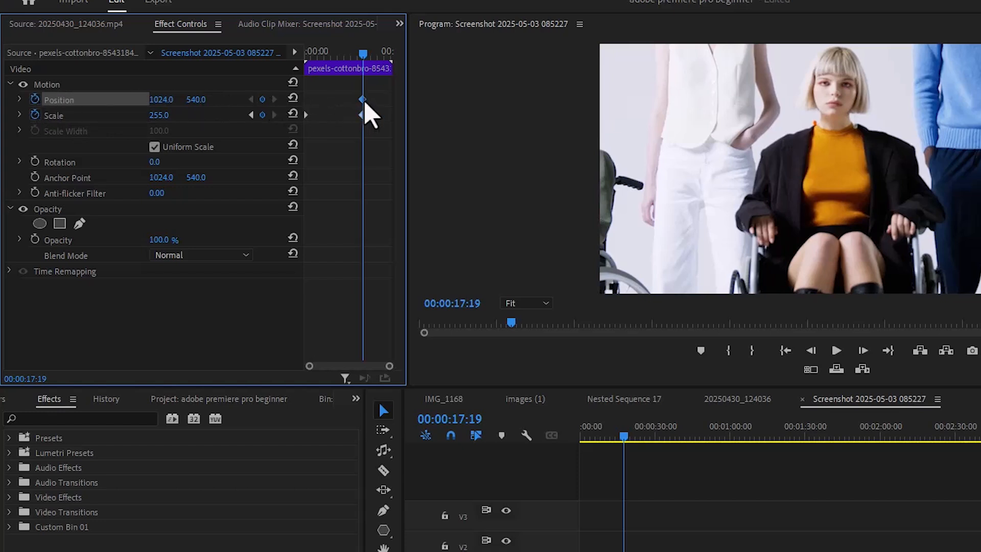
drag(362, 98, 294, 98)
drag(195, 100, 528, 100)
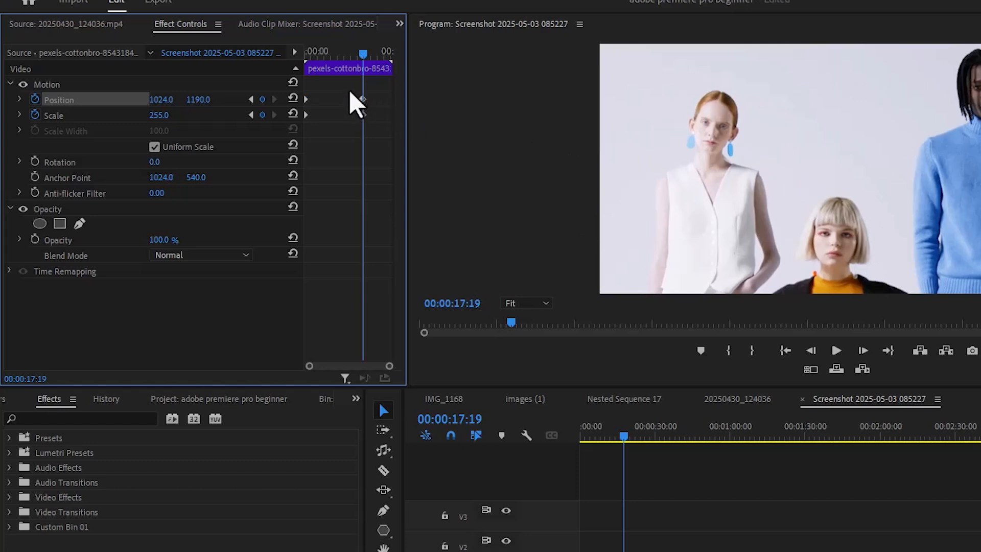
- Move the ending Position and Scale keyframes to the pexels clip's end and review the animation from the sequence start
drag(349, 90, 427, 128)
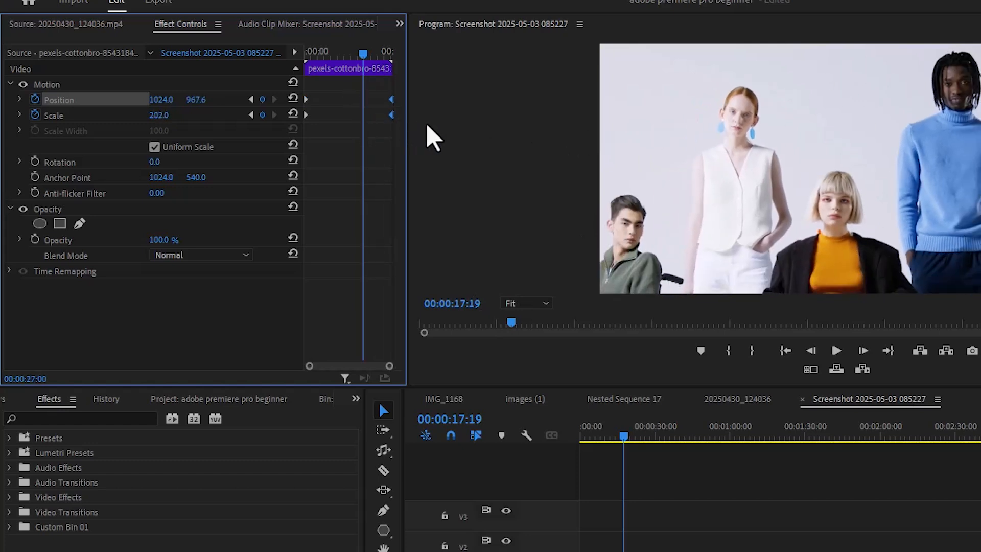
click(782, 352)
click(838, 352)
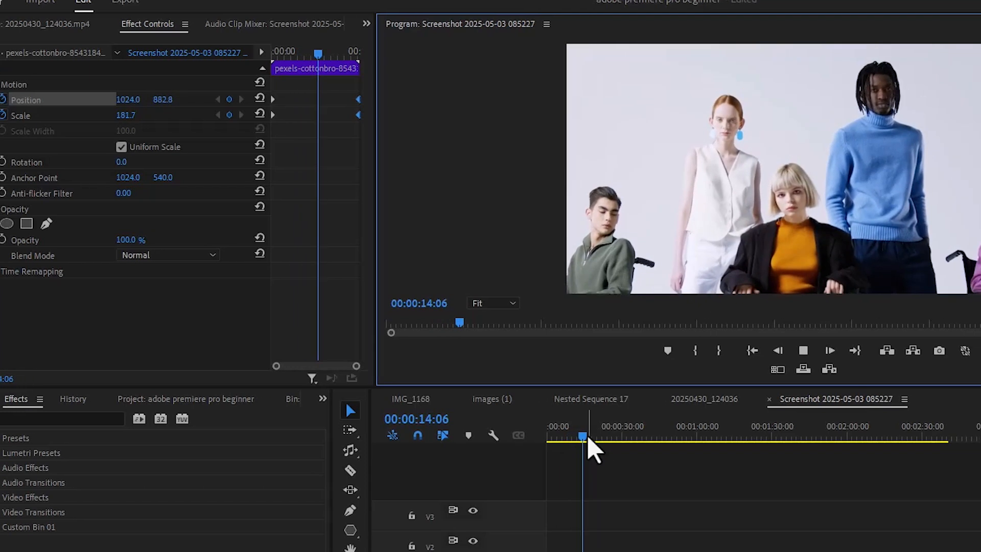
drag(587, 438, 608, 445)
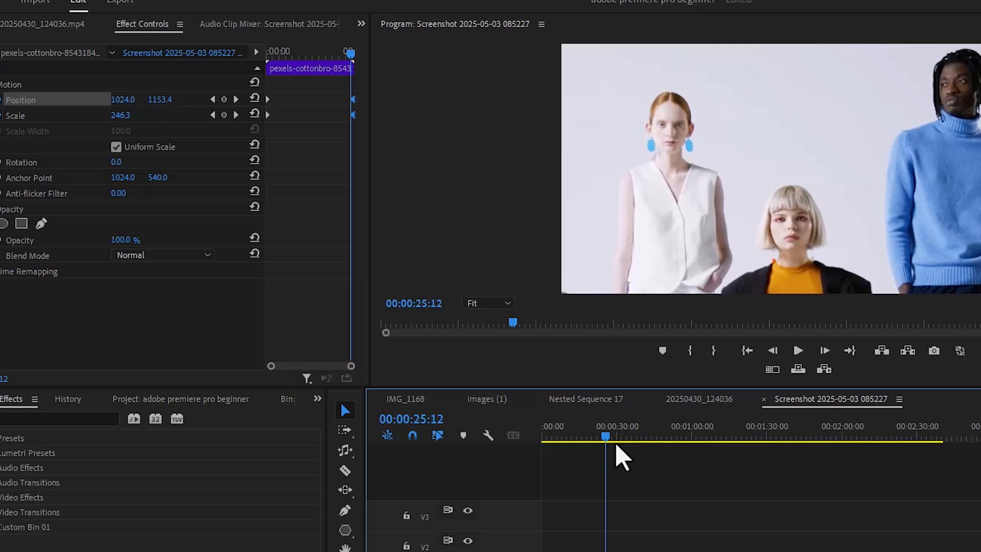
drag(608, 446, 617, 445)
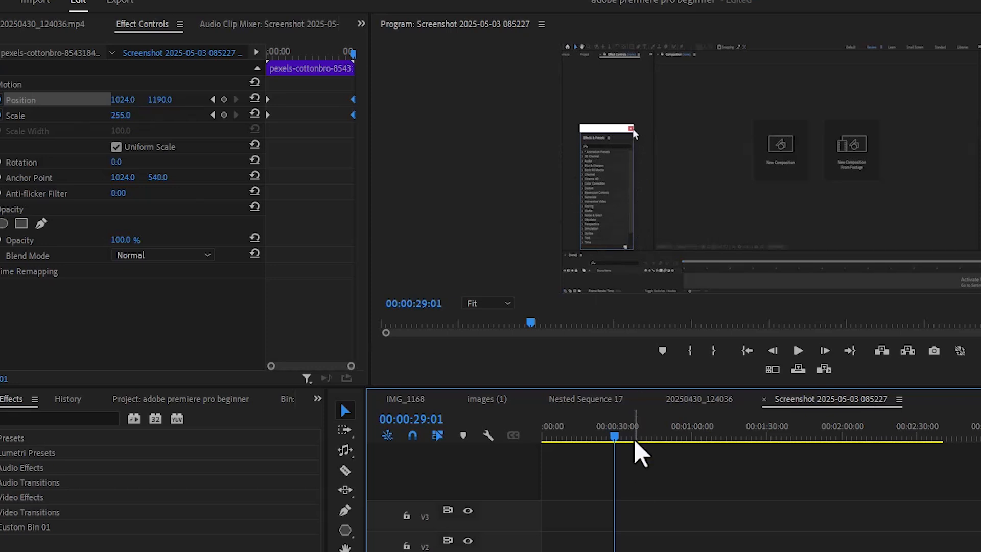
- Nest the Adobe After Effects clip under the suggested name Nested Sequence 24
click(642, 483)
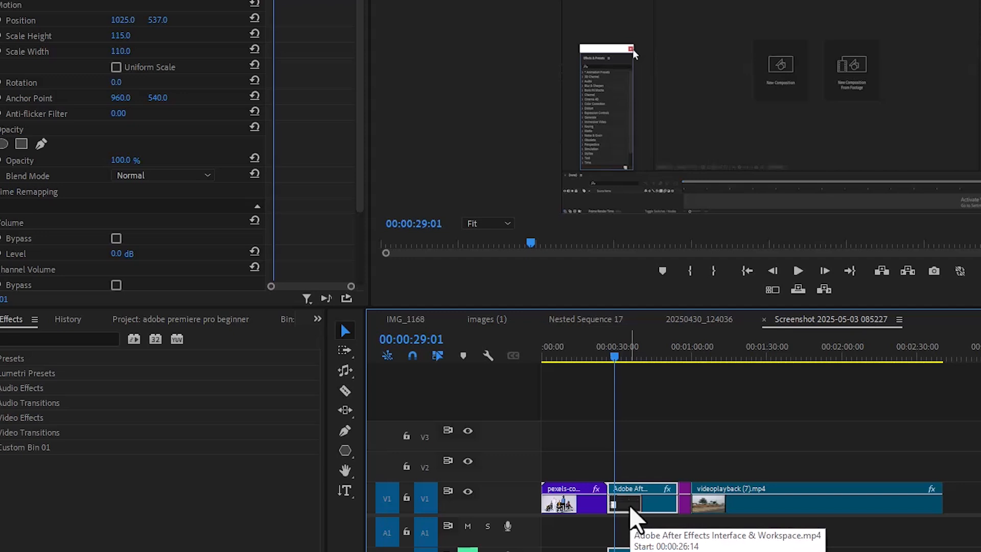
right_click(631, 507)
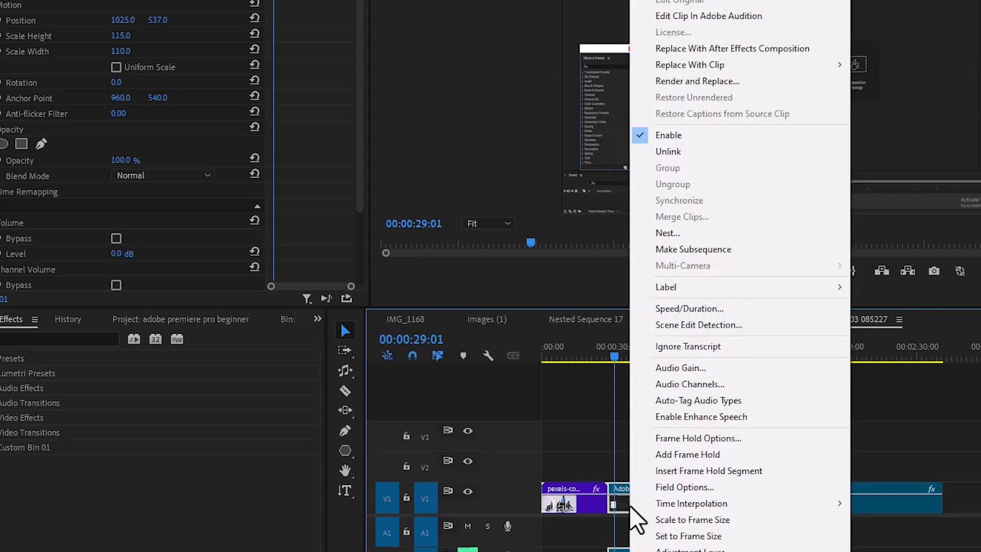
click(680, 233)
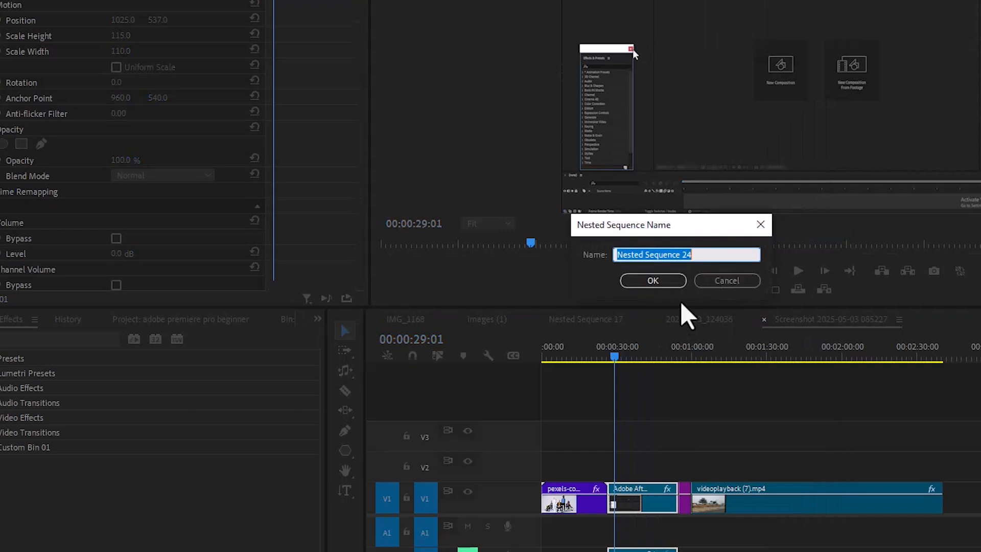
click(670, 282)
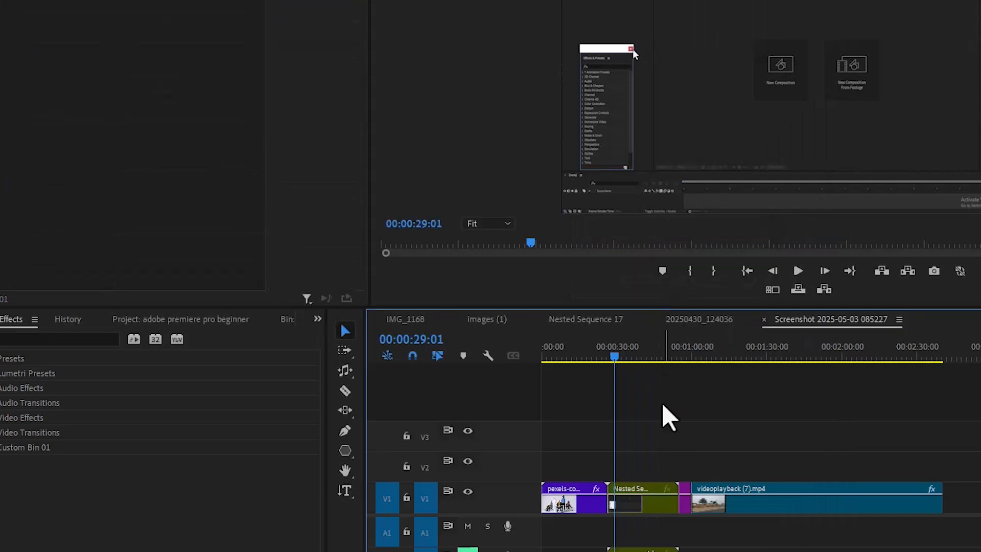
- Add Scale 100 and Position 1024, 540 keyframes at the beginning of the nested clip
click(638, 503)
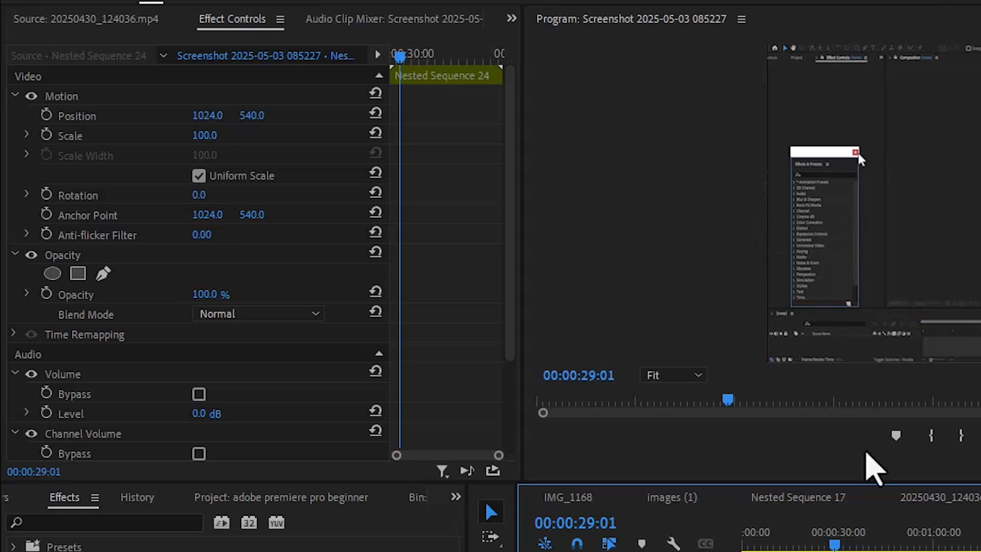
drag(836, 544, 832, 544)
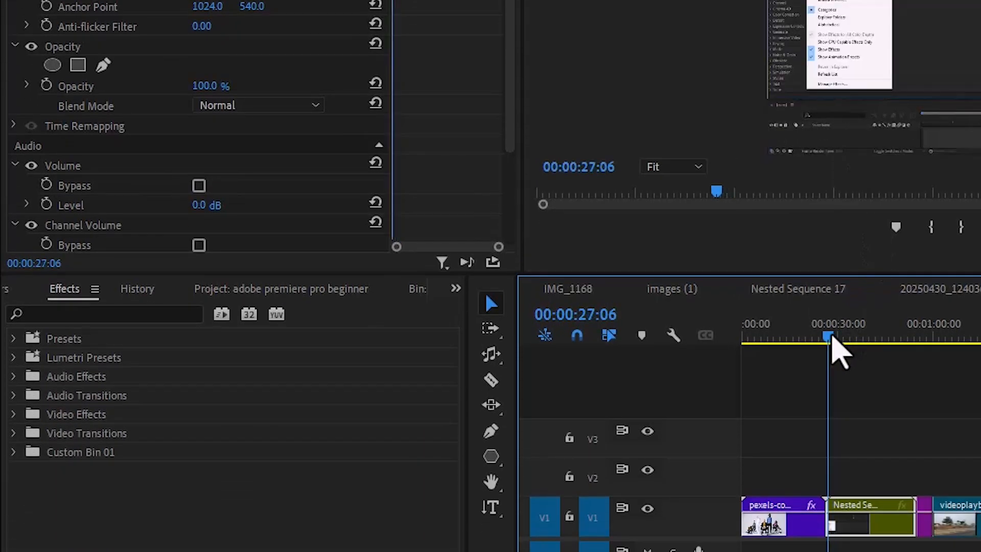
drag(832, 338, 833, 338)
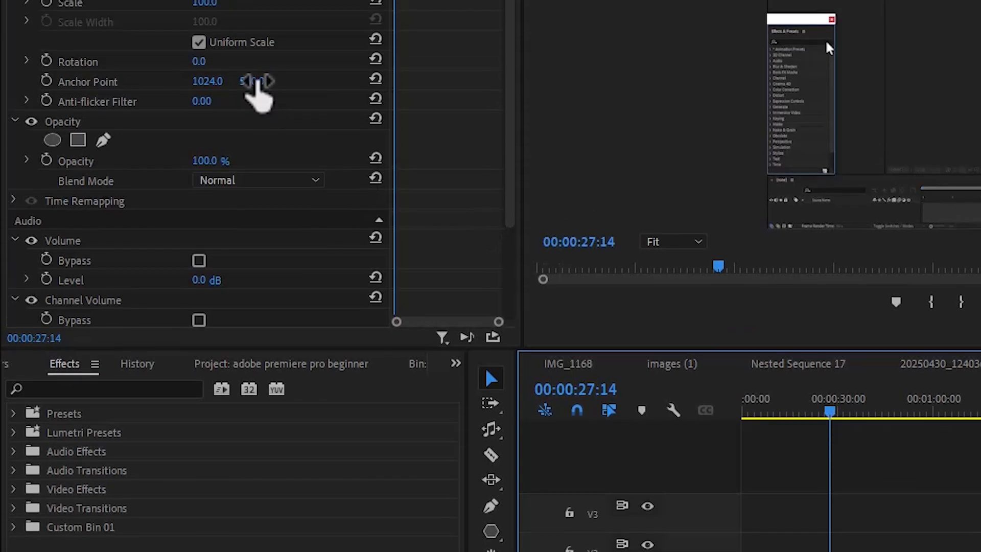
click(46, 91)
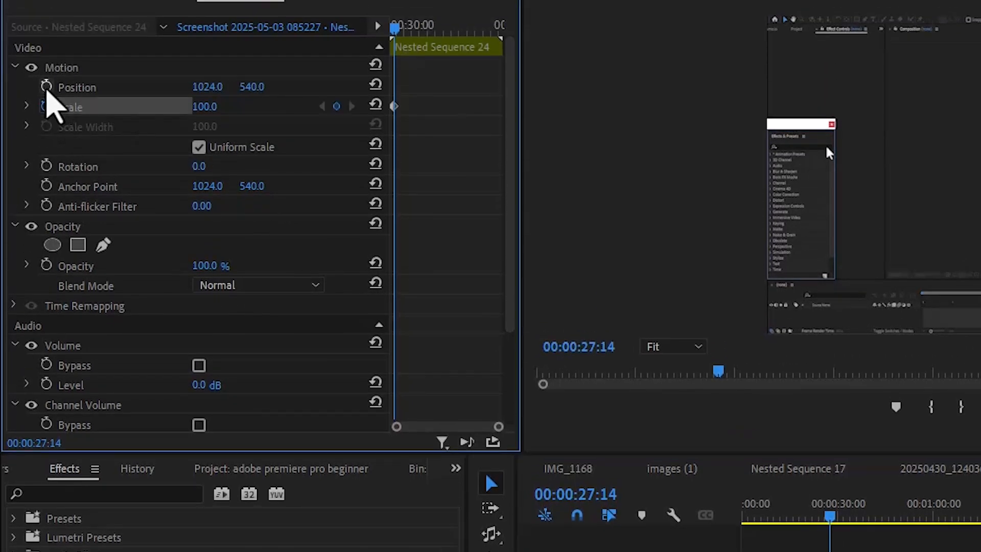
click(47, 87)
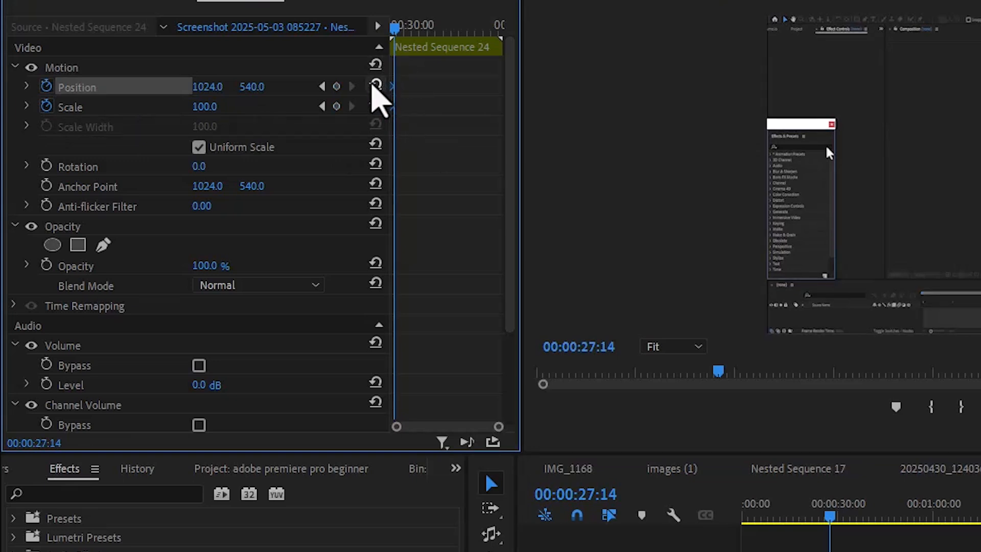
- Keyframe the nested clip's zoom-in at 00:00:32:07 with Scale 156 and Position 1597, 540
drag(394, 27, 413, 28)
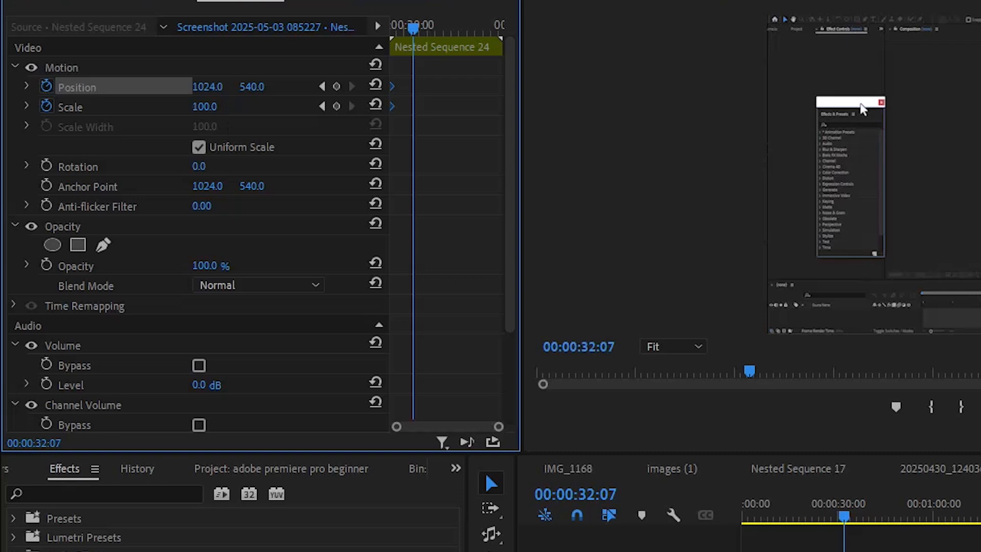
click(204, 107)
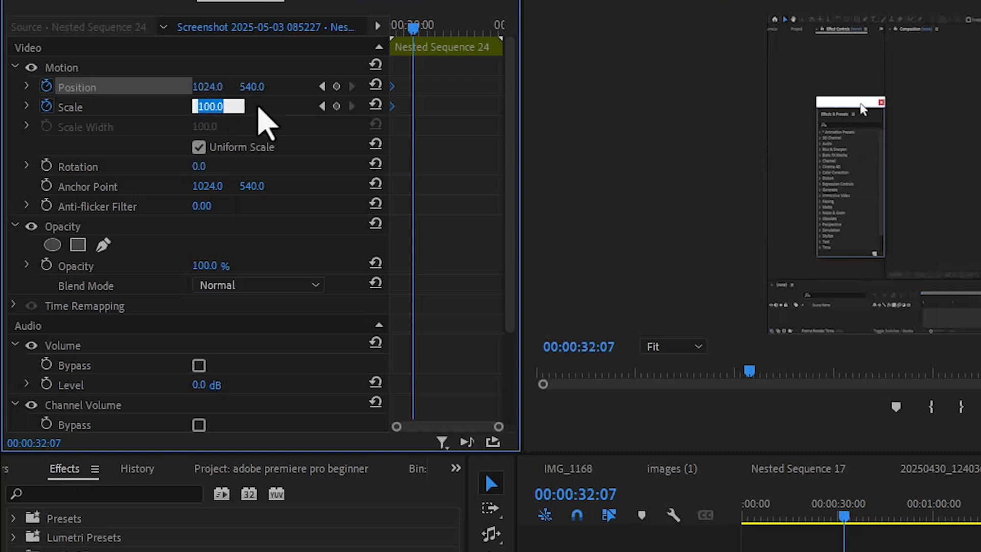
click(260, 107)
drag(208, 108, 237, 107)
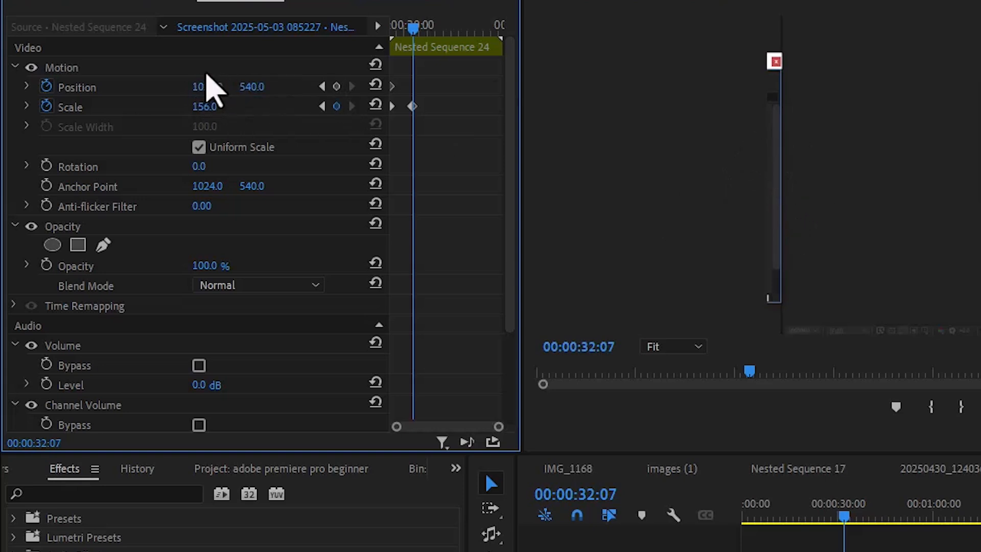
drag(206, 87, 499, 87)
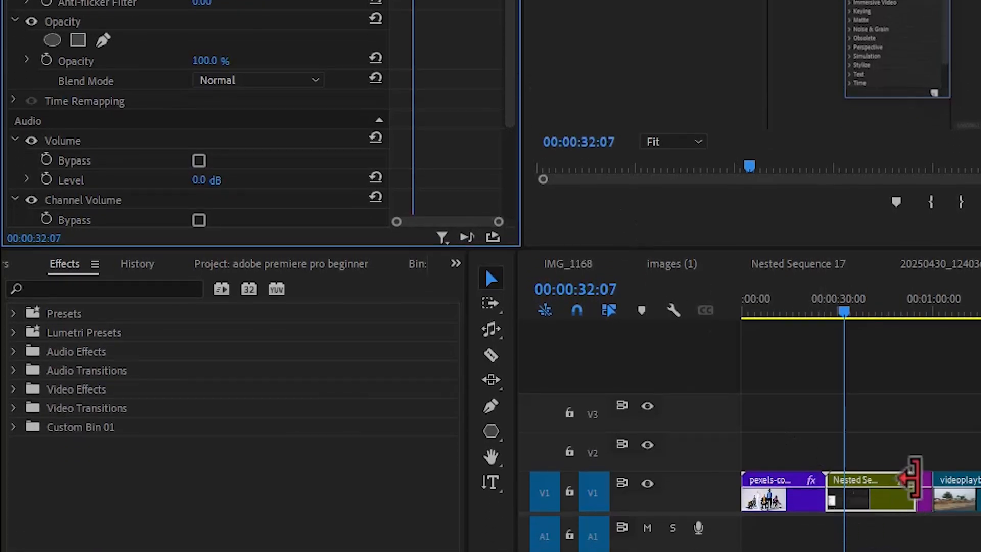
- Play back the nested clip from near its beginning to review the zoom-in
click(823, 312)
click(862, 203)
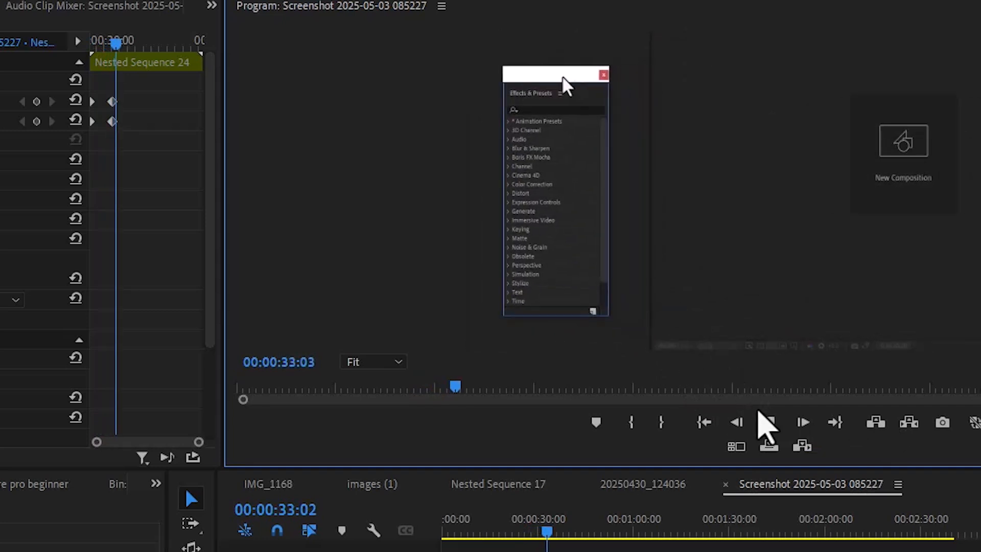
click(768, 423)
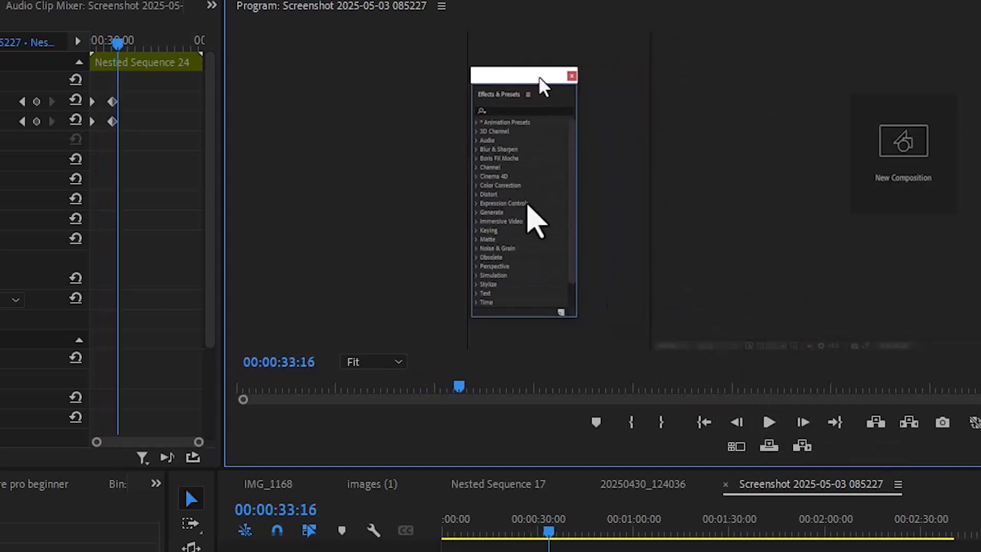
click(769, 424)
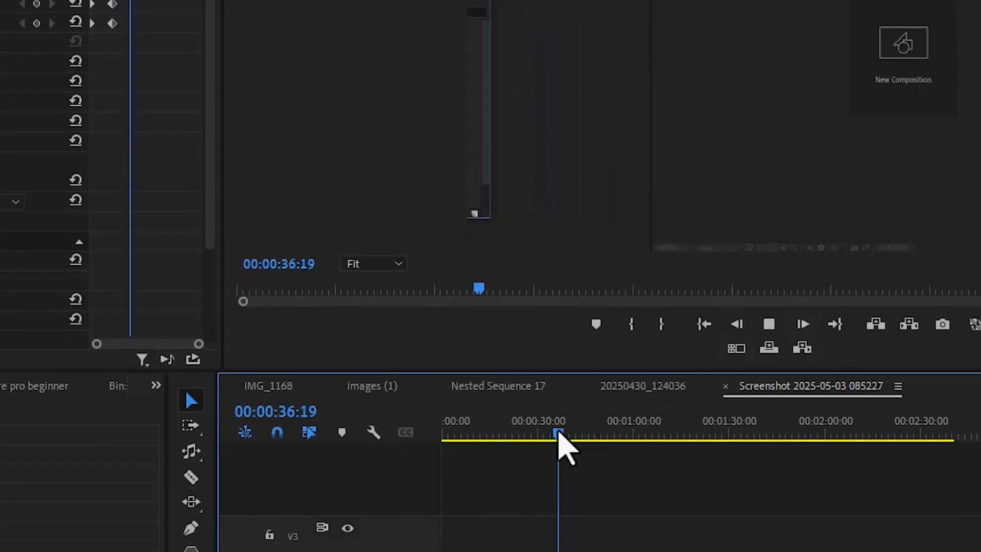
- Hold the zoom by adding Scale 156 and Position 1597, 540 keyframes at 00:00:48:14 in the nested clip
drag(558, 478, 597, 477)
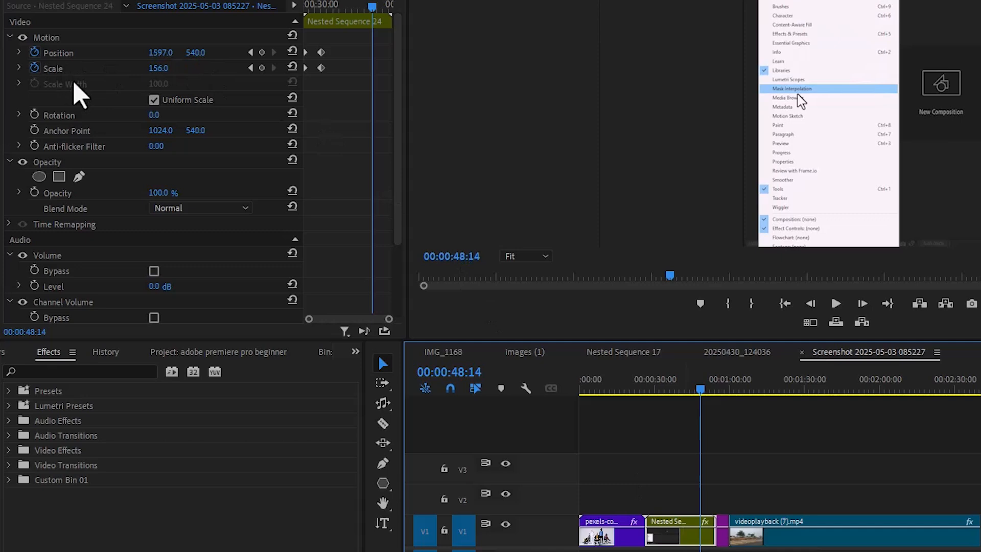
click(262, 68)
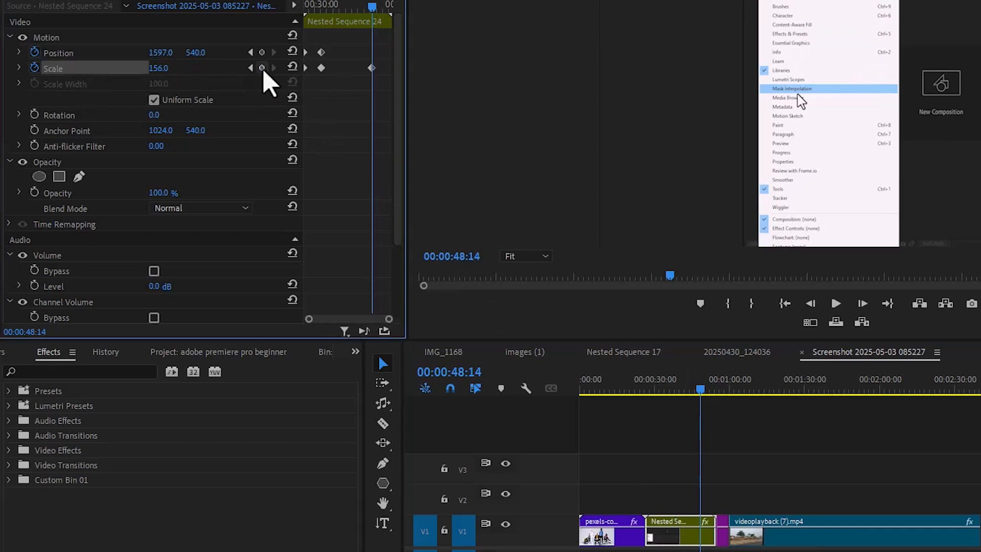
click(261, 52)
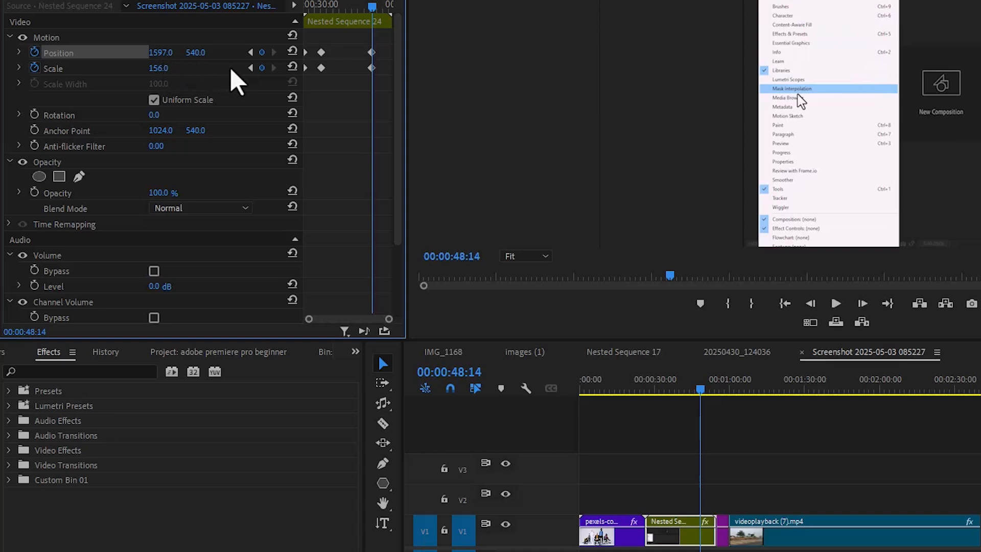
- Review the held zoom between the nested clip's keyframes at 00:00:32:07 and 00:00:48:14
click(251, 70)
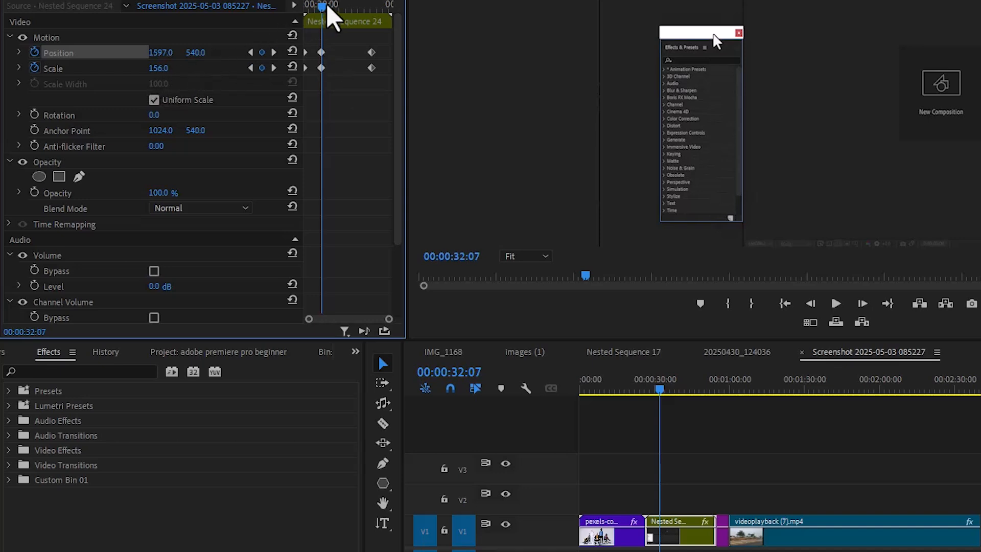
mouse_move(327, 6)
mouse_down()
mouse_move(373, 4)
mouse_move(331, 2)
mouse_up()
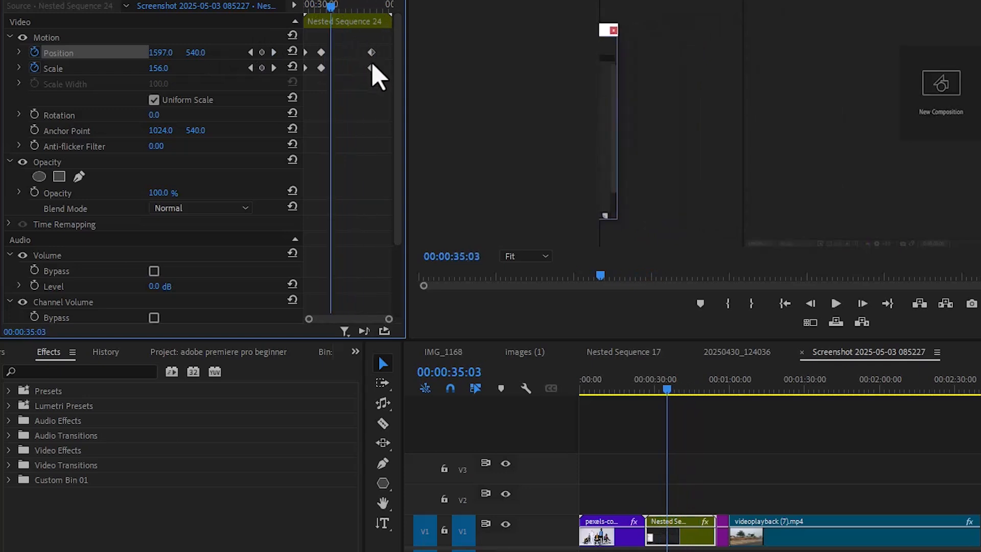
click(273, 67)
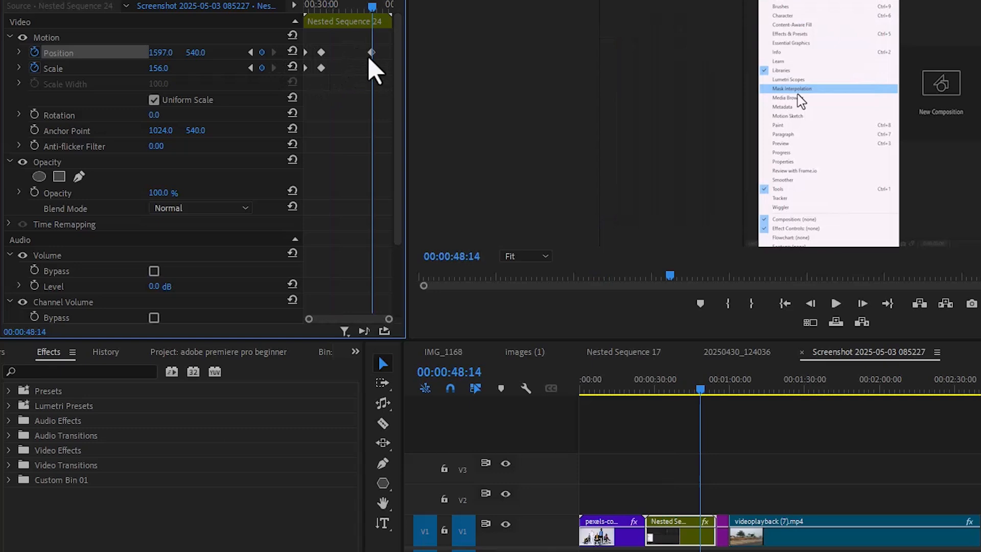
- Add zoom-out keyframes by resetting Scale to 100 and Position to 1024, 540 at 00:00:52:18, and move them to the nested clip's end
click(702, 392)
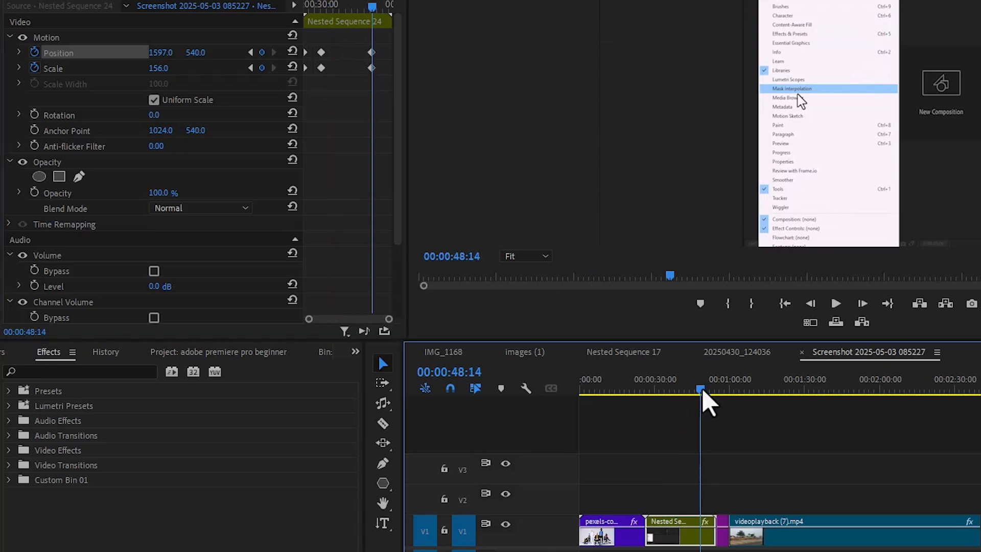
drag(702, 393, 714, 394)
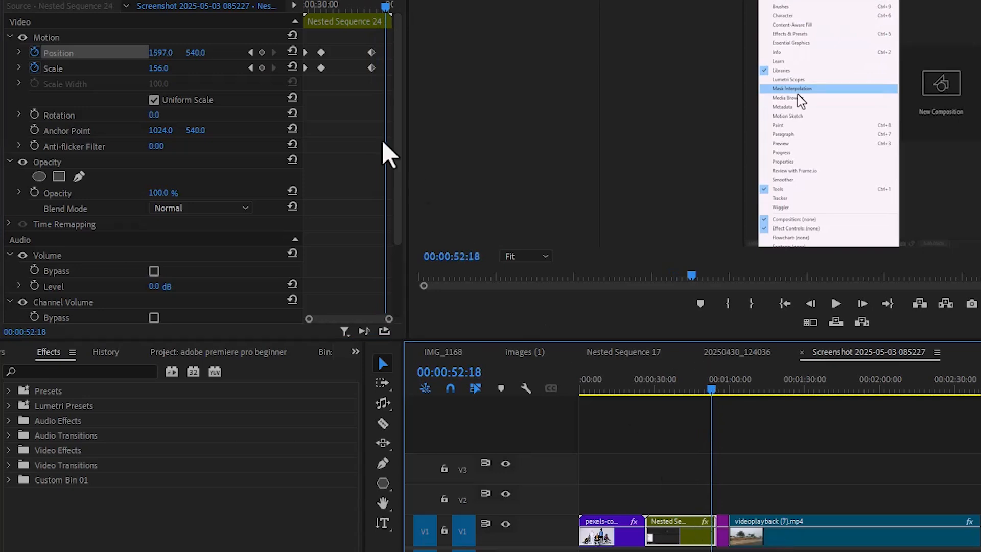
click(292, 68)
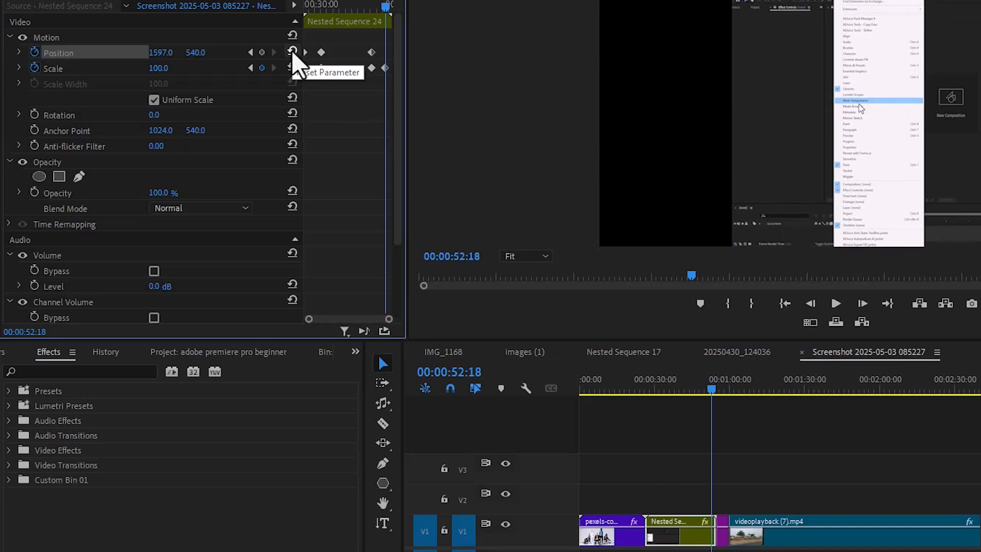
click(292, 52)
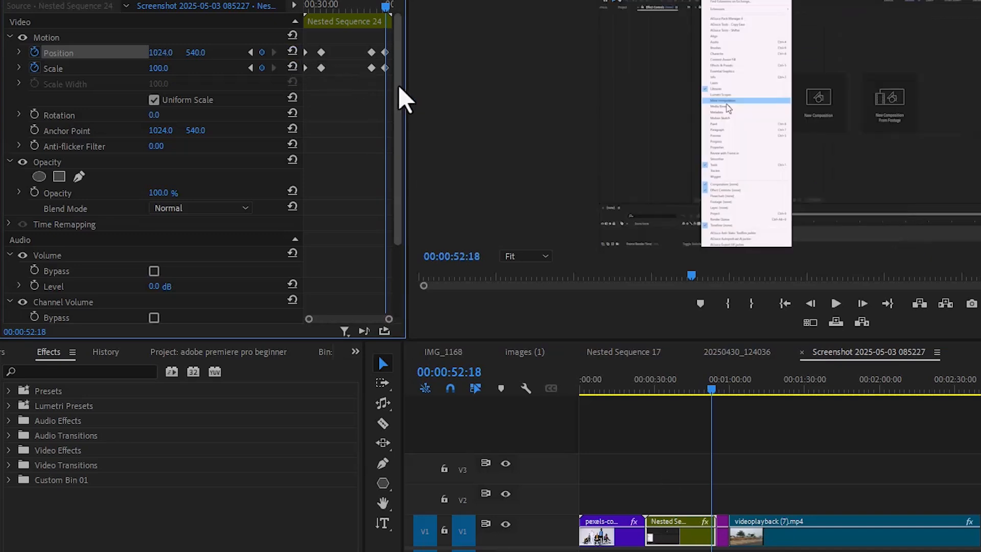
drag(392, 67, 422, 62)
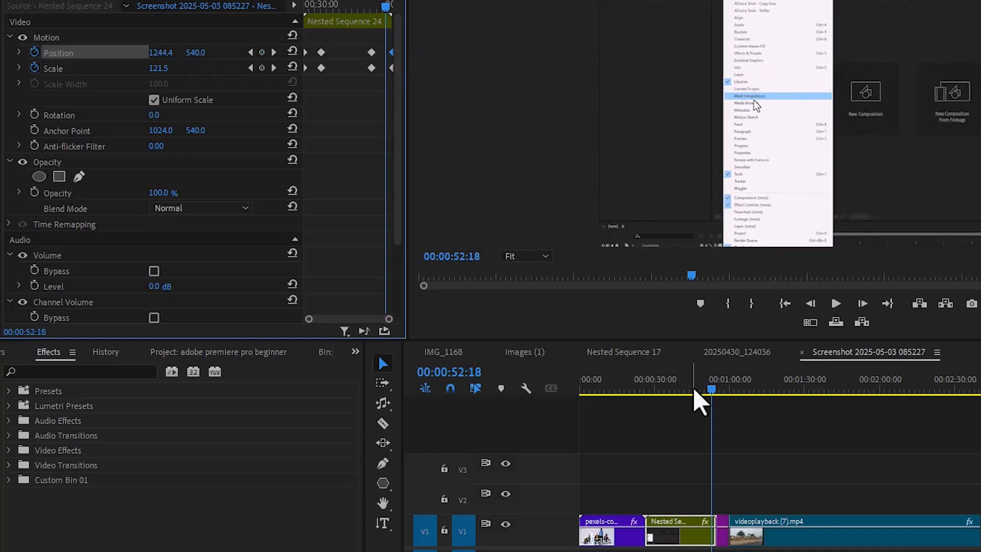
- Play back the nested clip's zoom-out from the 00:00:48:14 keyframe
click(250, 67)
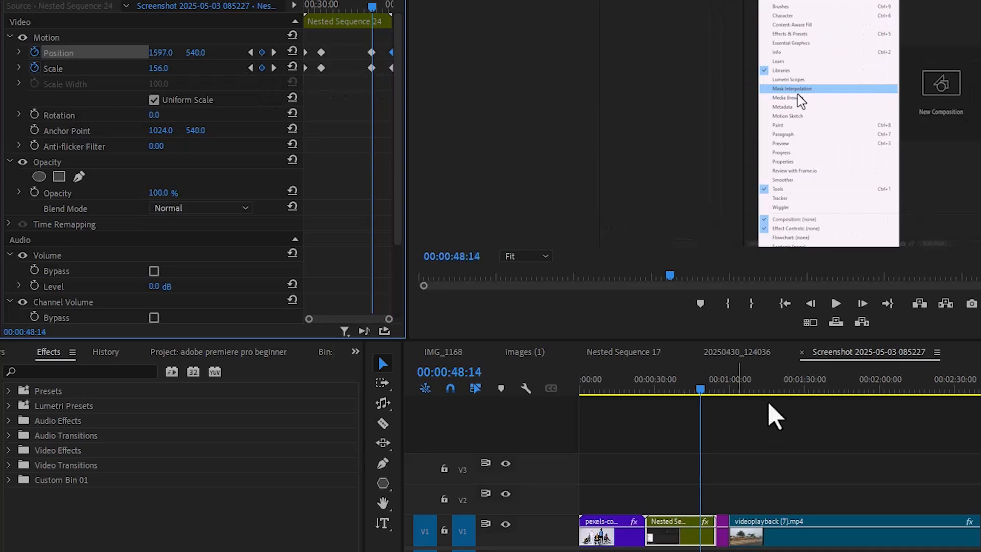
click(834, 304)
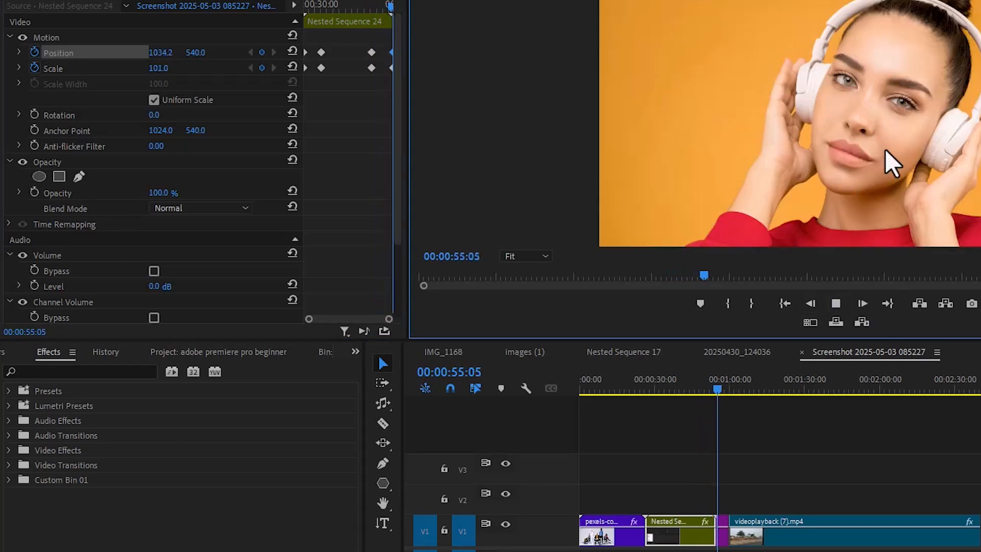
click(832, 306)
- Add a Rotation keyframe of 0 at the beginning of the test-4.jpg clip
click(723, 532)
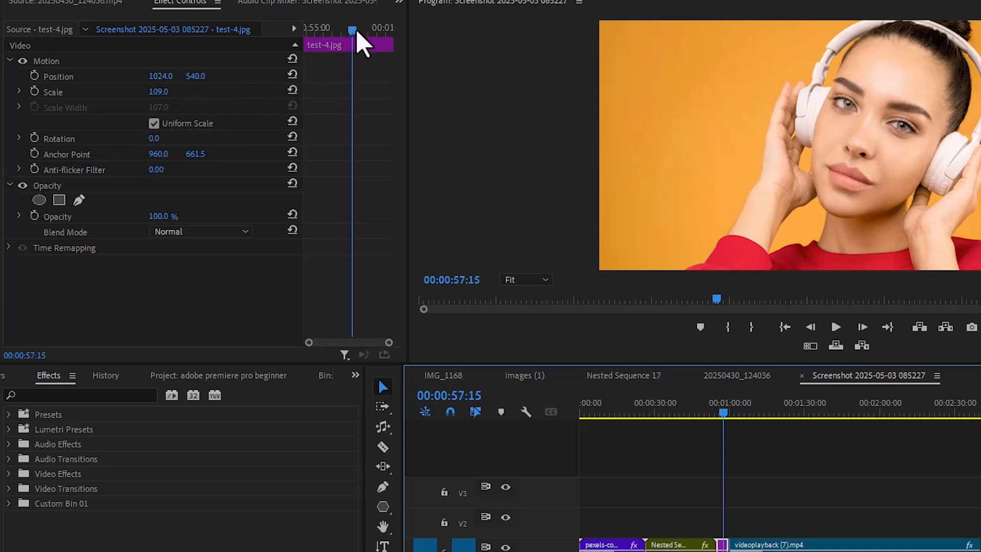
drag(357, 30, 306, 30)
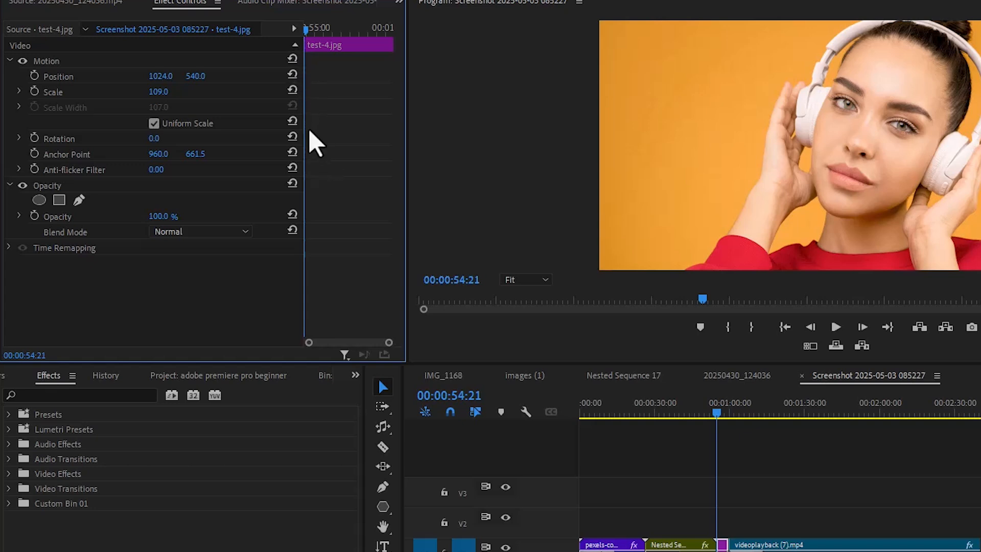
click(35, 139)
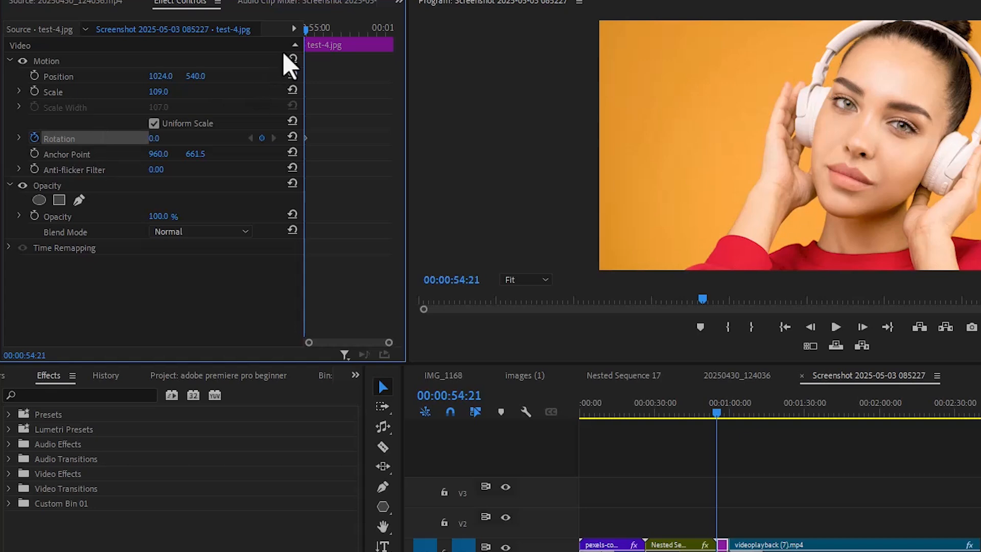
- Keyframe the test-4.jpg clip's Rotation to 90 degrees on its last frame, 00:00:59:20
drag(306, 29, 397, 39)
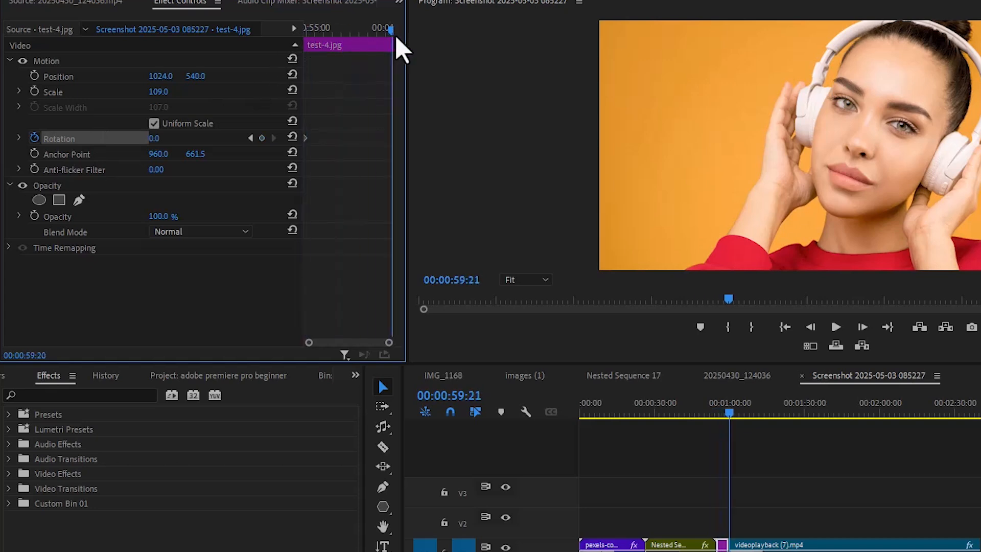
key(Left)
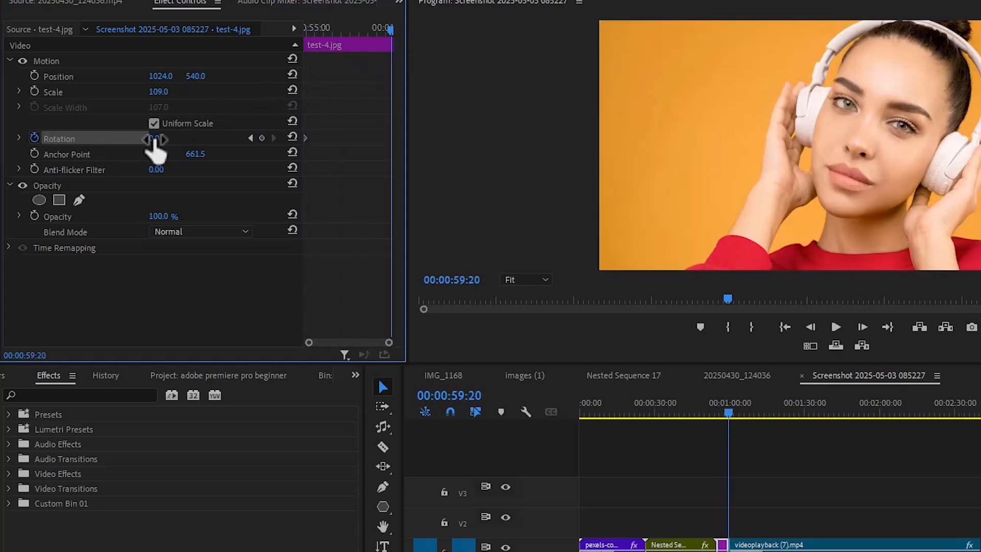
drag(154, 139, 202, 139)
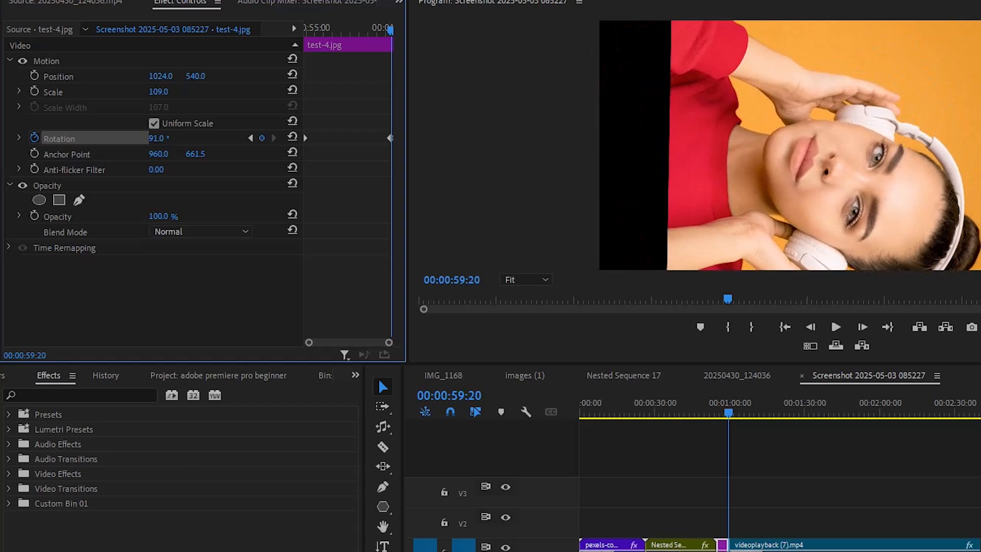
click(164, 137)
text(90)
key(Return)
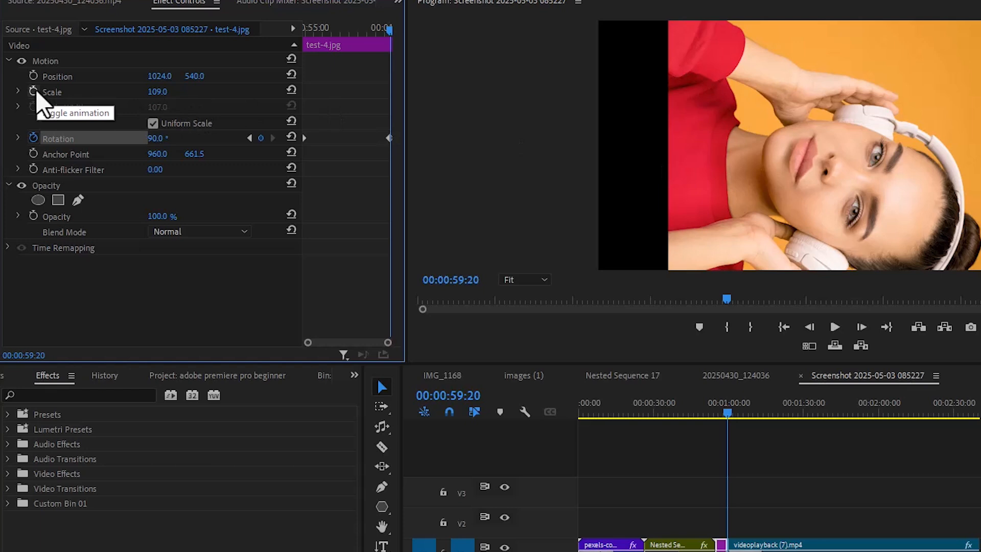
- Animate the test-4.jpg clip's Scale from 109 at its beginning to 154 on its last frame
click(33, 91)
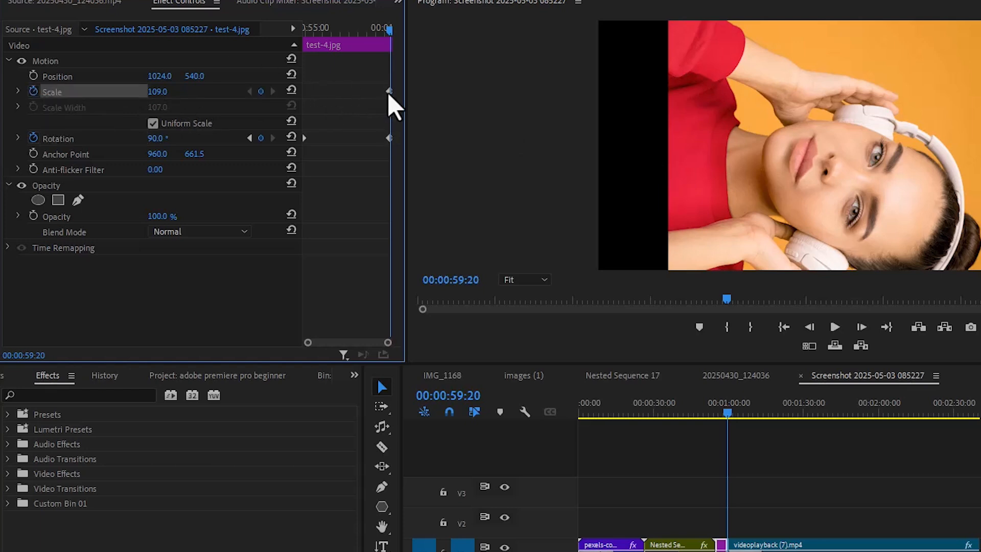
drag(389, 91, 305, 91)
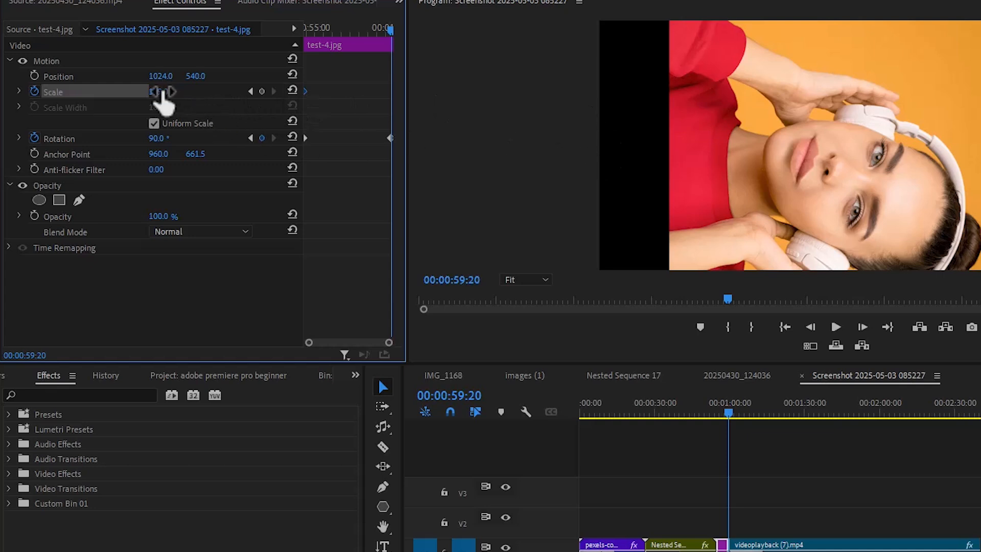
drag(159, 91, 182, 92)
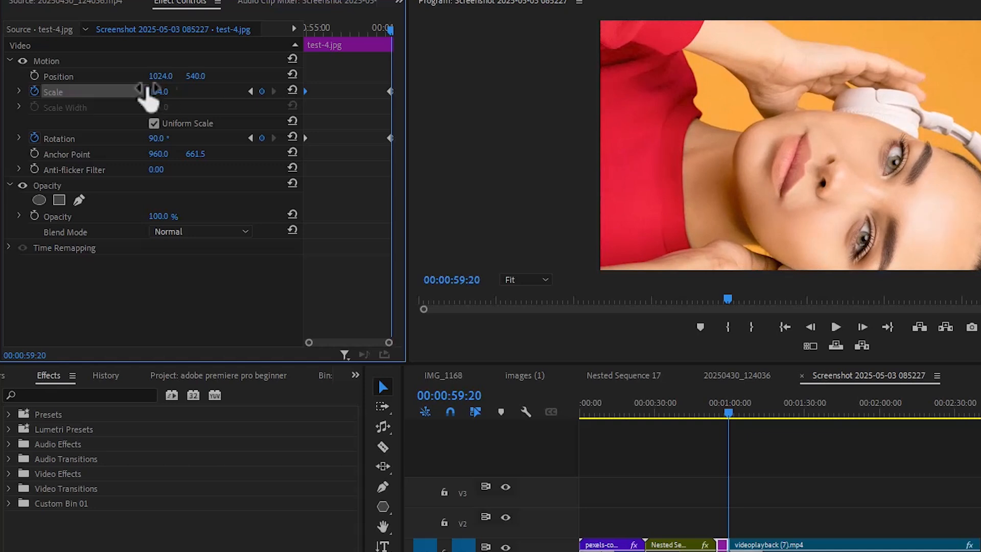
- Animate the test-4.jpg clip's Position from 1024, 540 at its beginning to 1024, 290 on its last frame
click(33, 76)
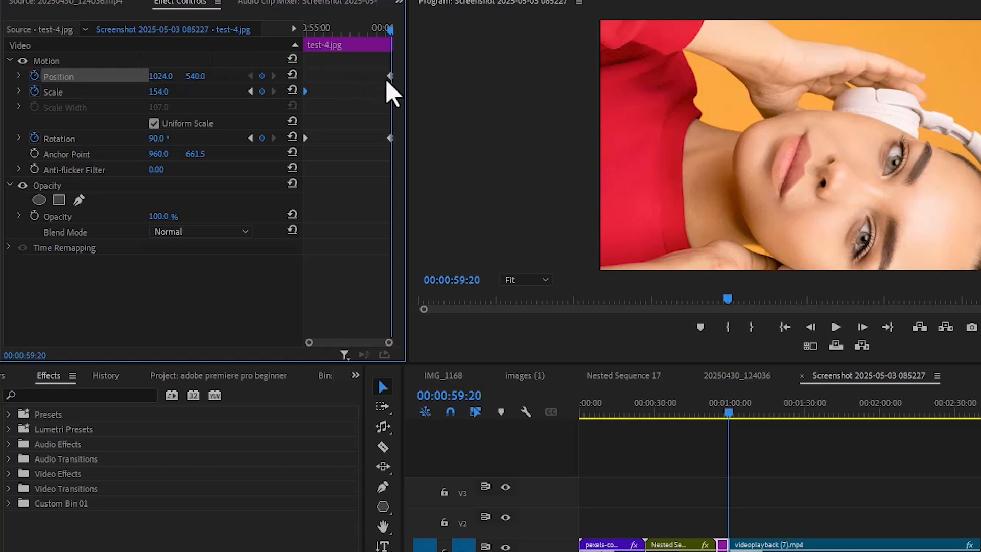
drag(390, 77, 306, 75)
drag(194, 90, 120, 76)
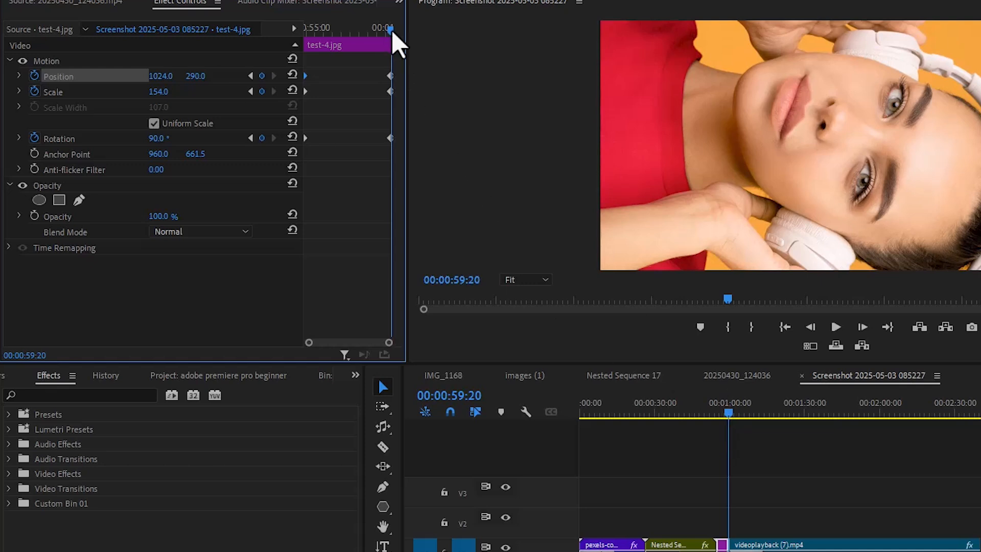
- Play the test-4.jpg animation from the clip's start and step through the frames near its end, checking the frame's edges
drag(389, 28, 305, 29)
click(836, 327)
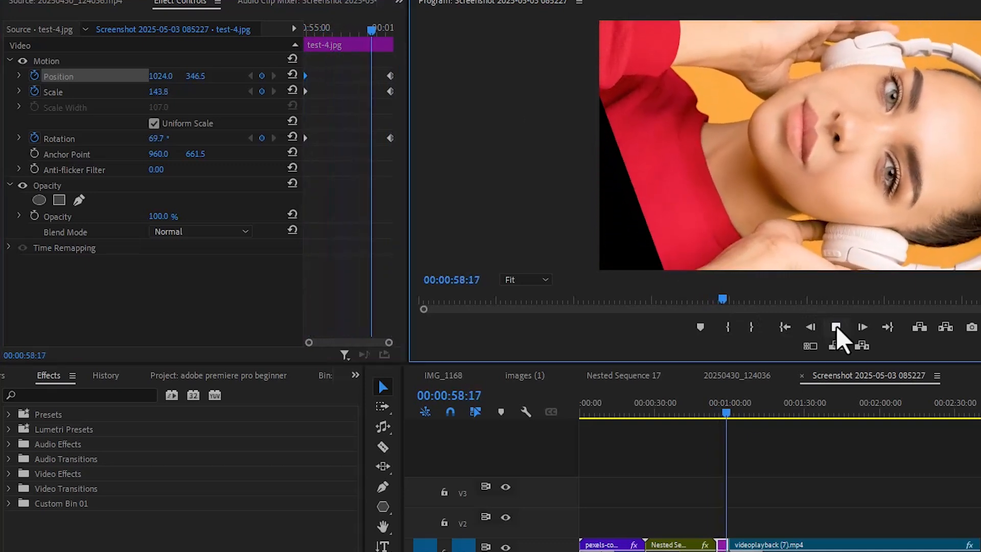
click(836, 327)
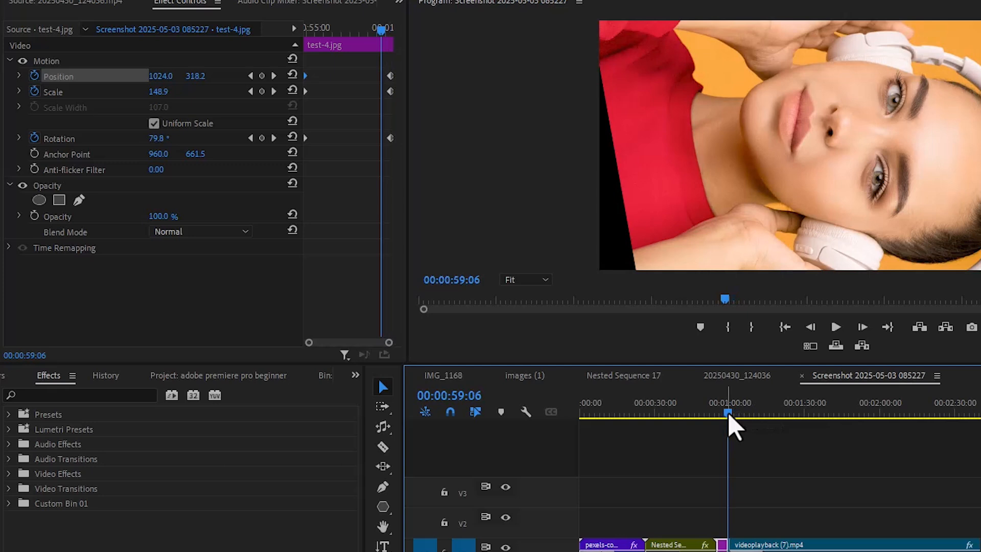
click(863, 327)
click(862, 327)
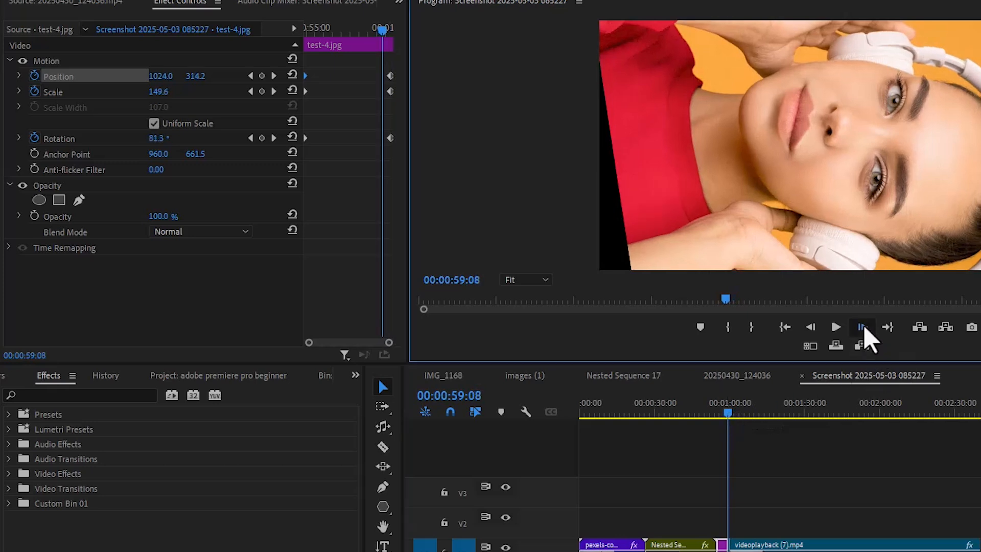
- Step through the test-4.jpg clip's final frames to 00:00:59:20 and scrub back to 00:00:58:01, examining the frame's corners
click(863, 327)
click(863, 327)
click(863, 327)
click(863, 327)
click(864, 327)
click(863, 327)
click(863, 327)
click(863, 326)
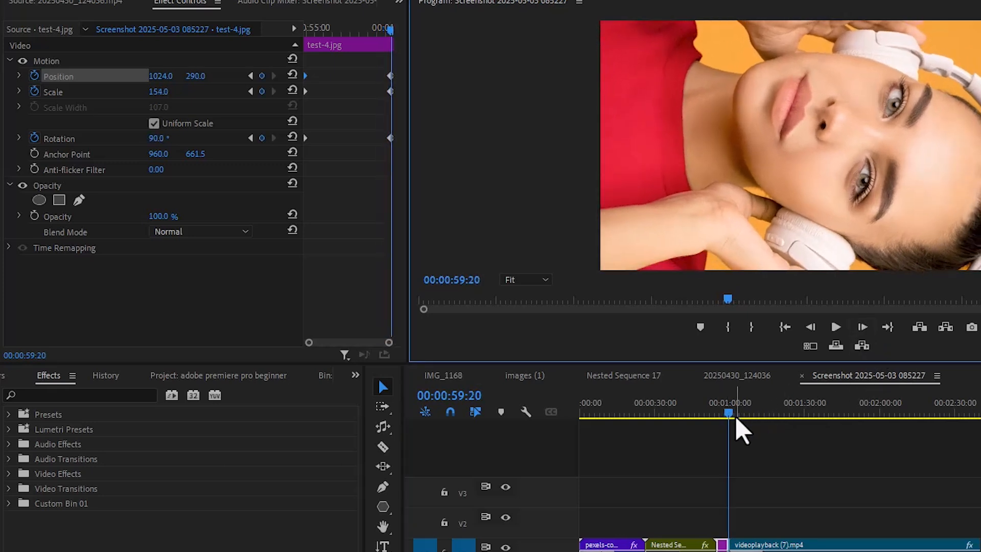
drag(733, 418, 729, 418)
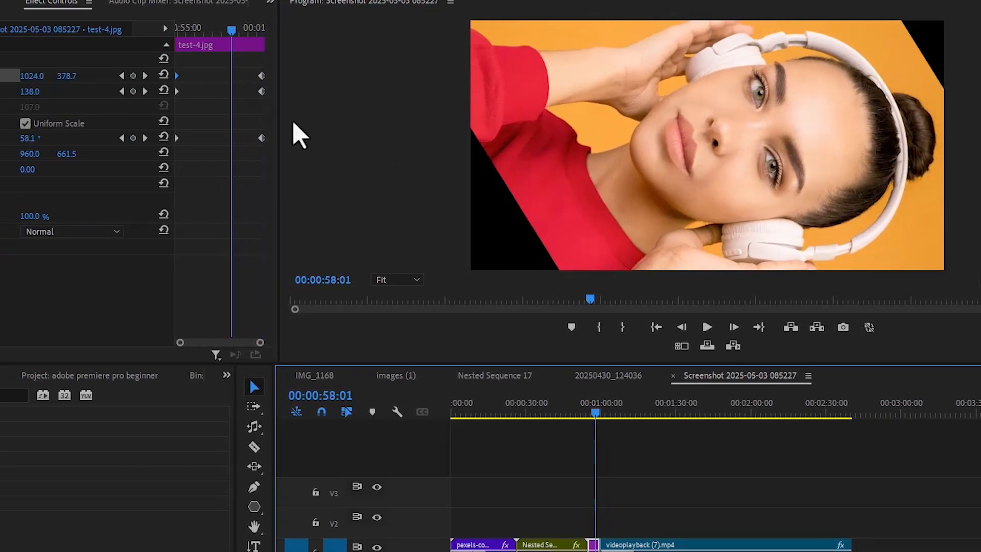
- Set the test-4.jpg clip's last Scale keyframe to 190, keep it at the clip's end and play the animation from the start
click(261, 92)
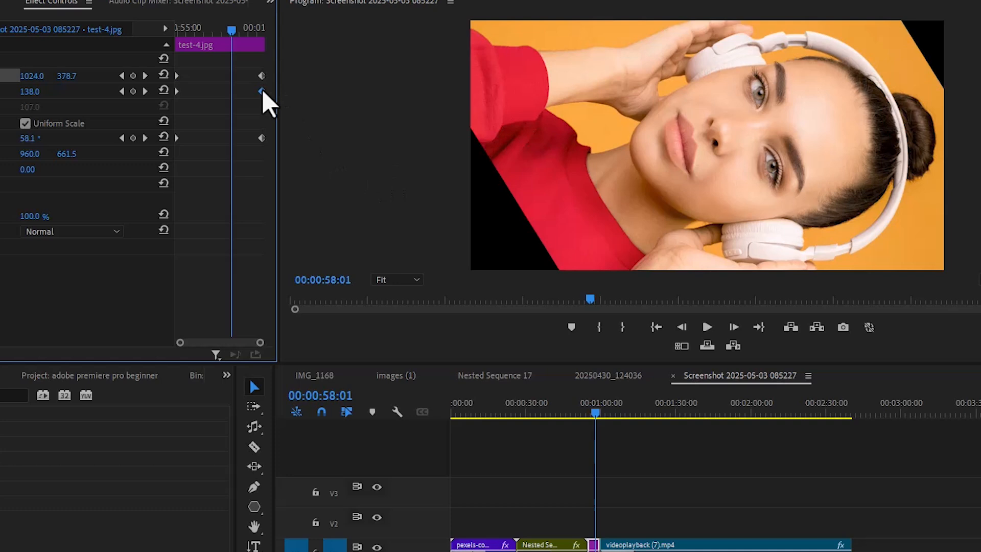
drag(262, 91, 232, 92)
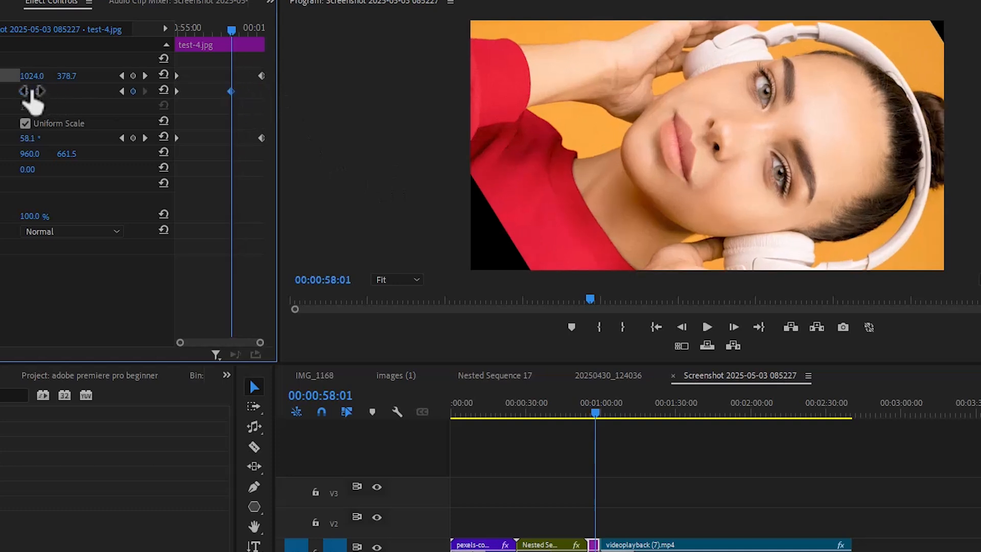
drag(32, 92, 50, 92)
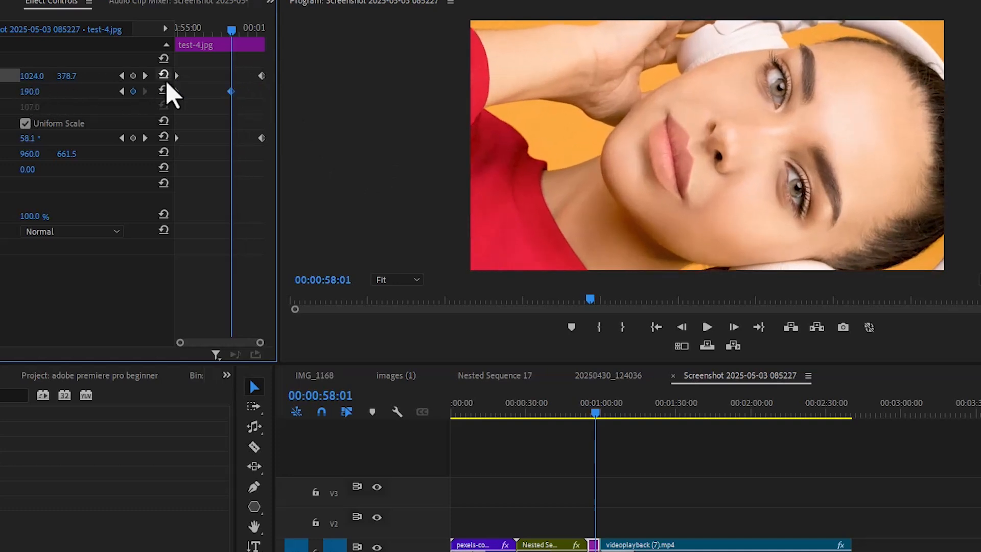
drag(231, 91, 304, 102)
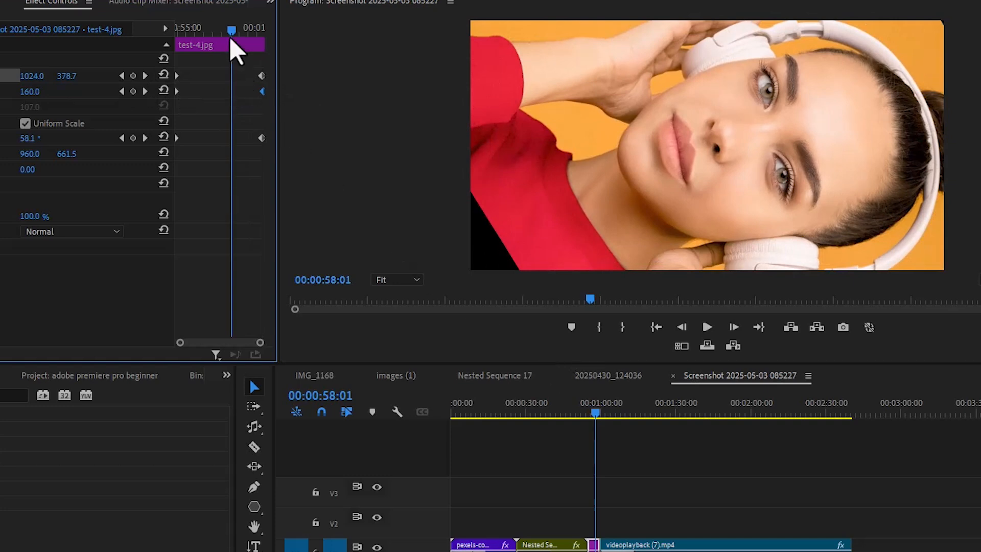
drag(231, 32, 144, 27)
click(708, 328)
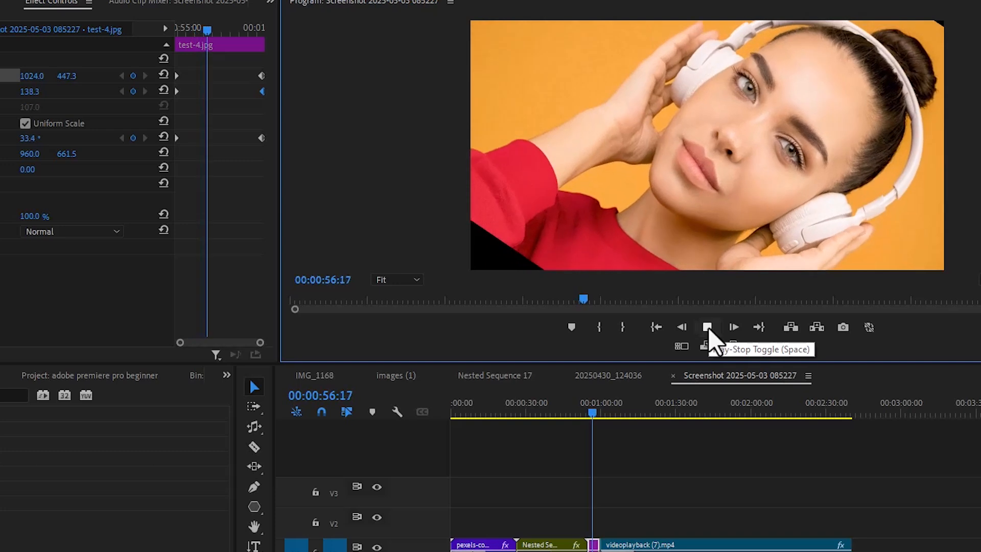
click(708, 328)
- Raise the test-4.jpg clip's last Scale keyframe to 256, keep it at the clip's end and play the whole rotation
drag(264, 93, 211, 91)
drag(31, 92, 47, 92)
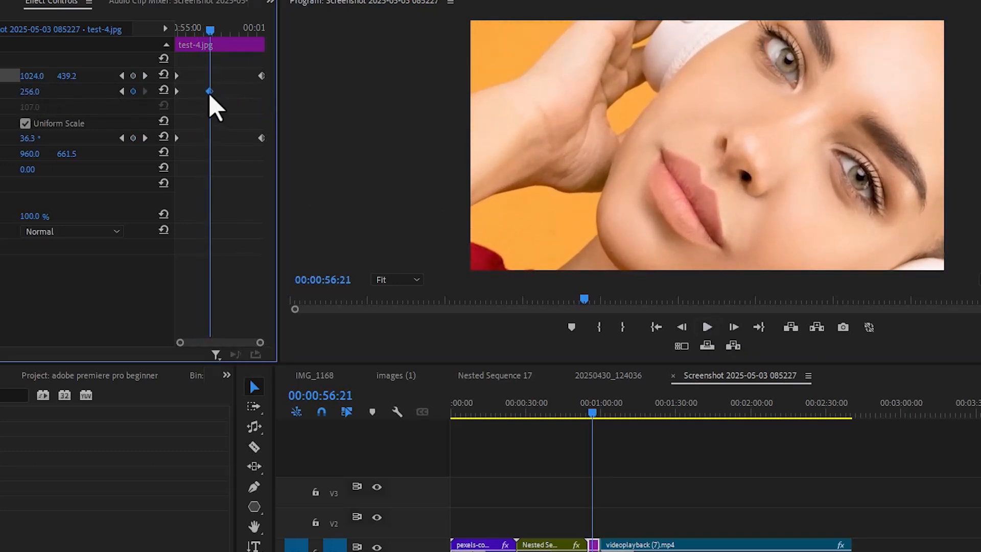
drag(210, 92, 340, 105)
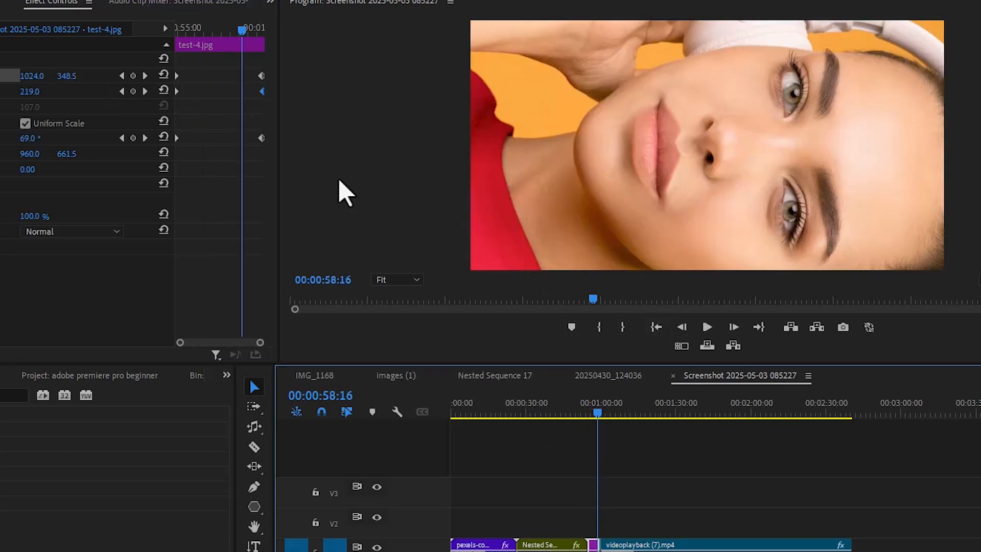
drag(243, 31, 176, 31)
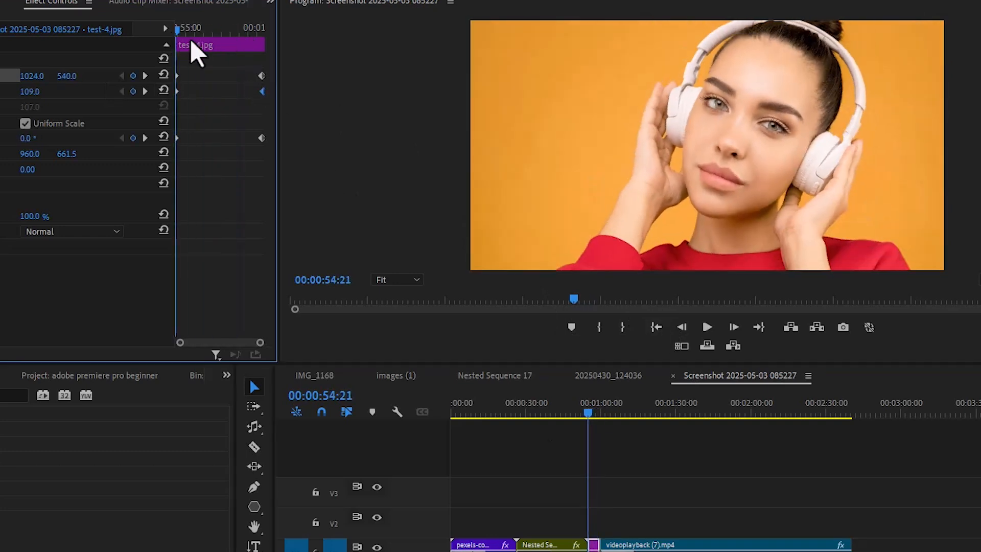
click(708, 330)
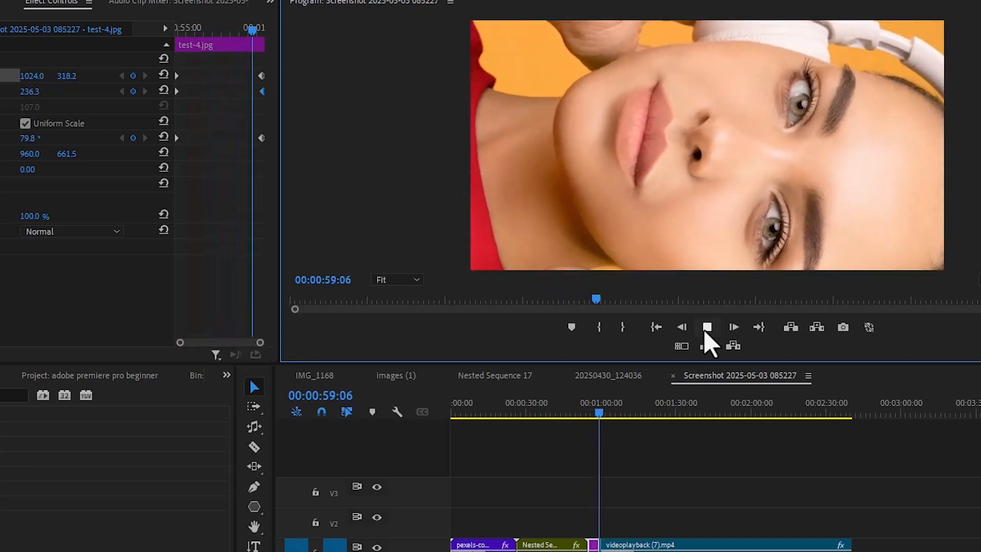
click(706, 329)
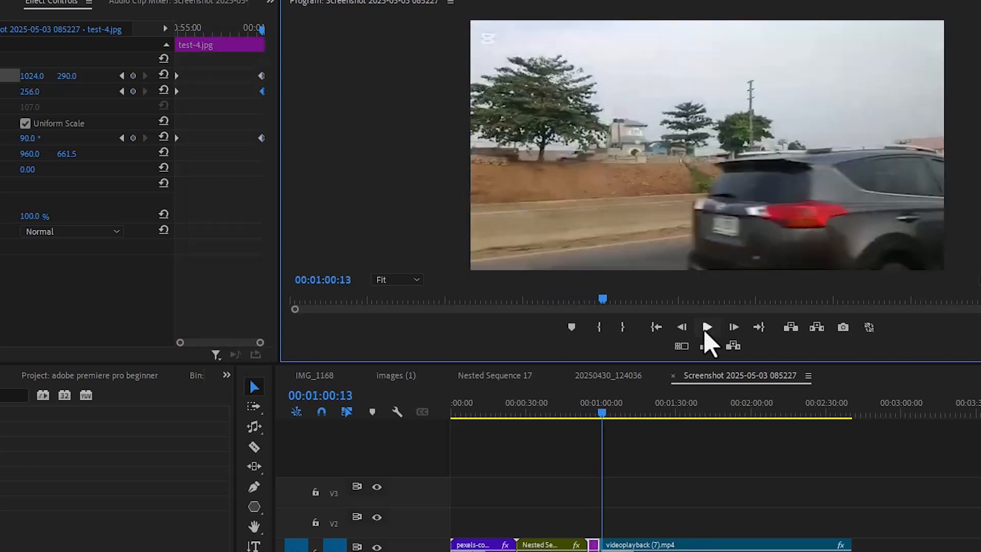
- Nest the videoplayback (7).mp4 clip on V1, accepting the suggested sequence name
drag(609, 415, 602, 415)
drag(616, 410, 629, 409)
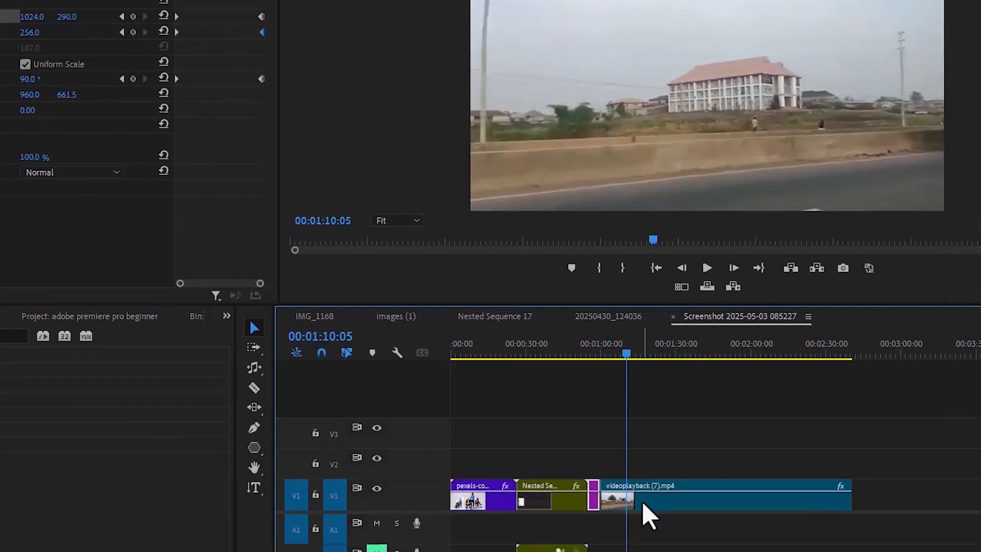
click(647, 537)
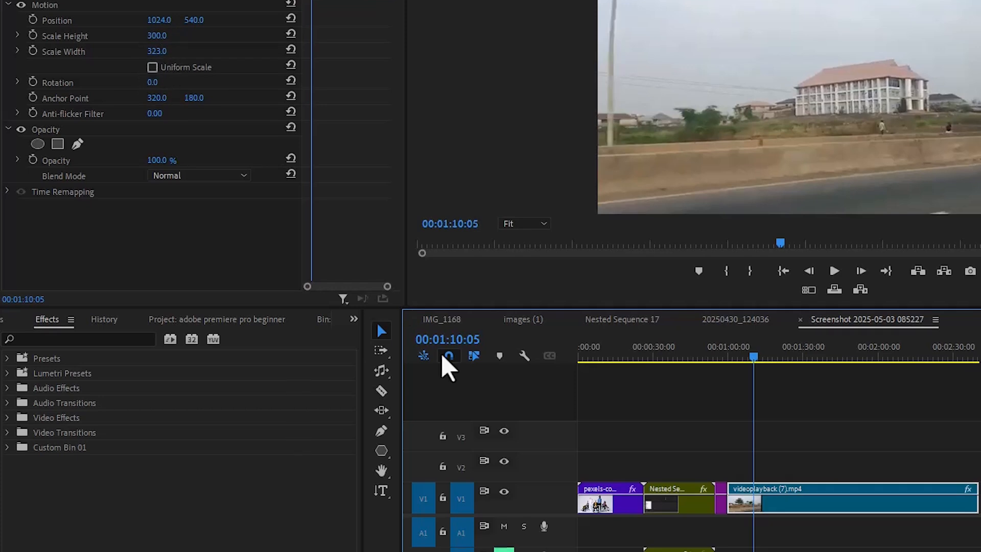
right_click(762, 467)
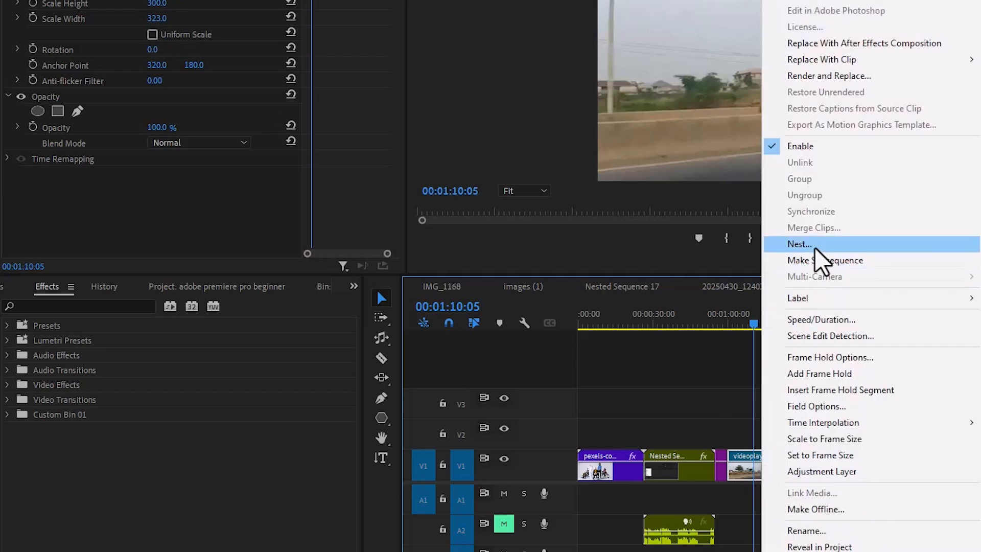
click(815, 247)
click(711, 250)
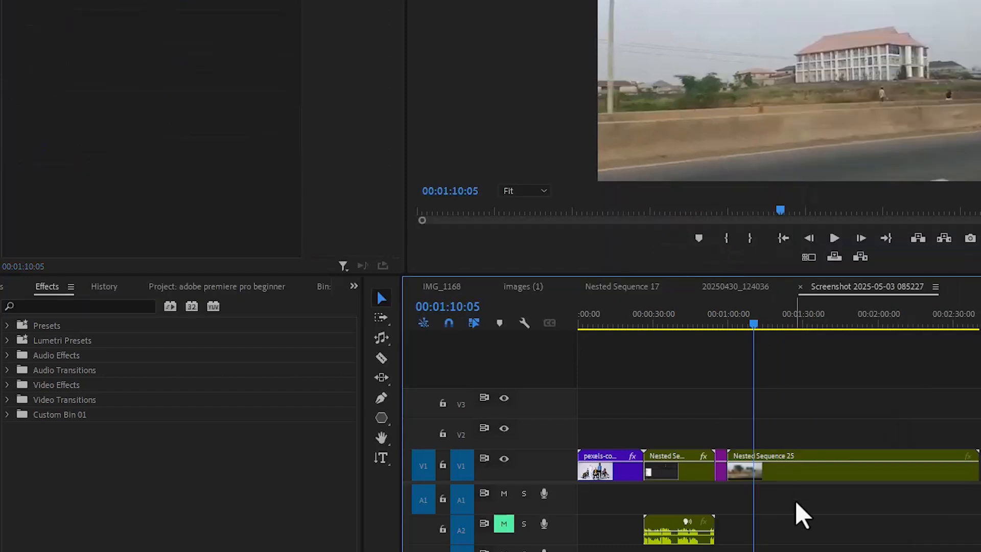
- Animate the nested videoplayback clip's Scale from 100 at its beginning to 300 at 00:02:20:06
click(794, 479)
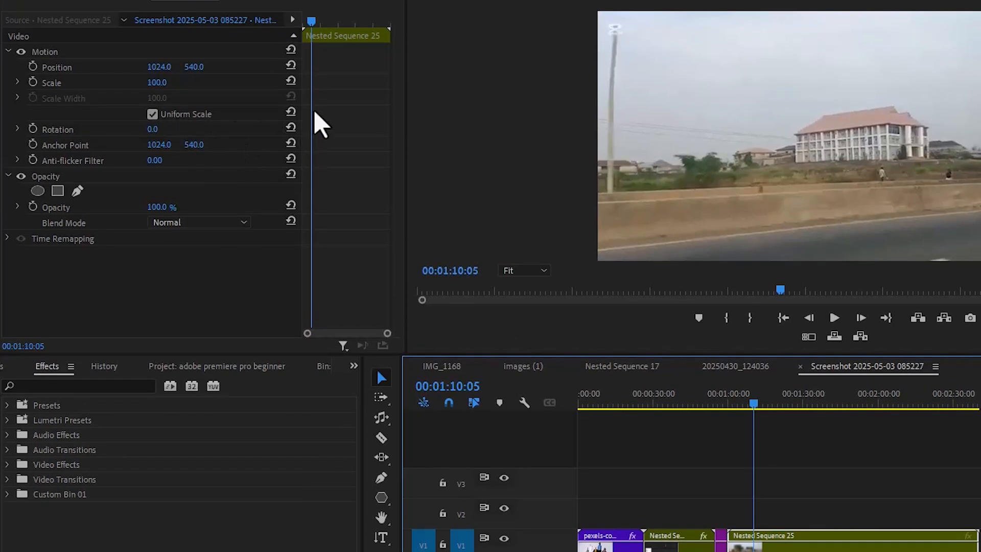
click(33, 82)
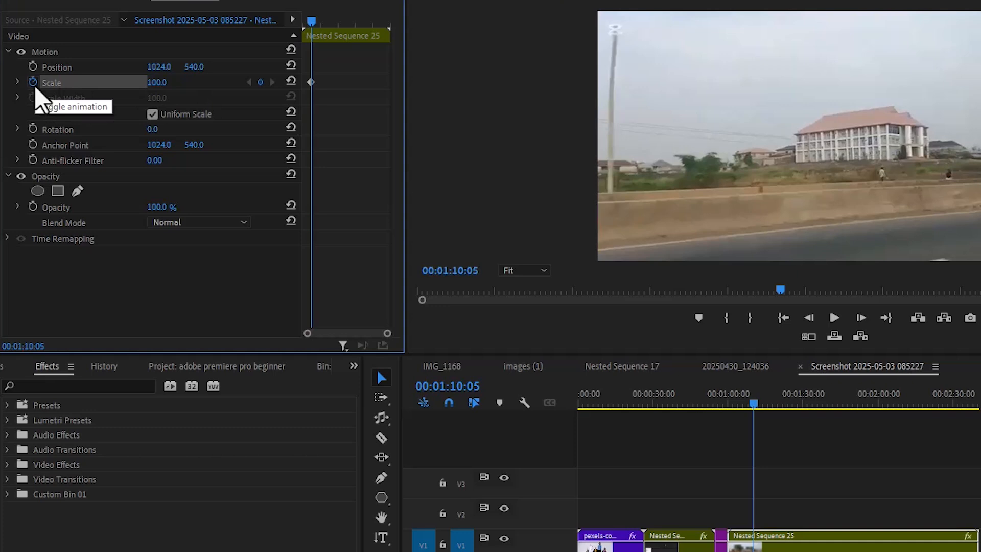
drag(311, 82, 287, 81)
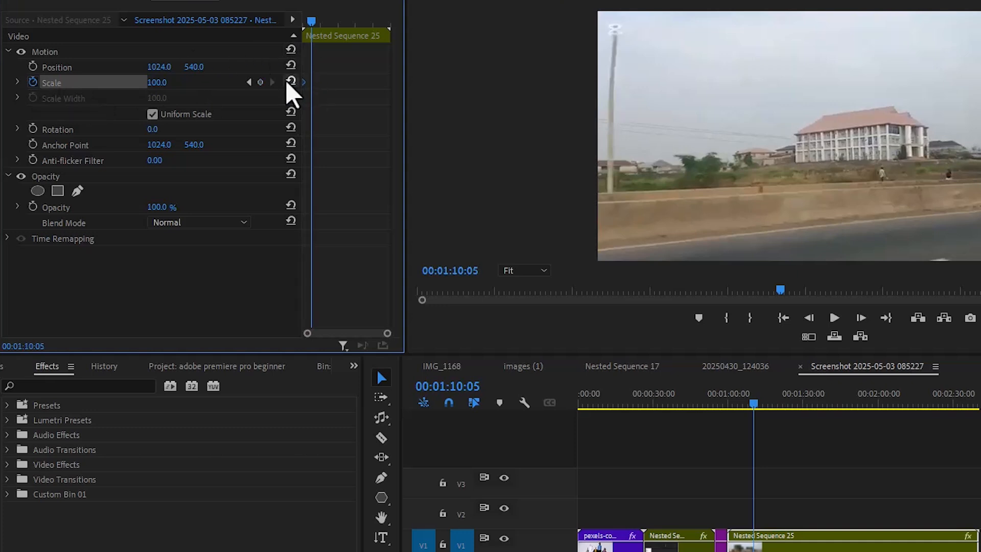
drag(311, 23, 373, 22)
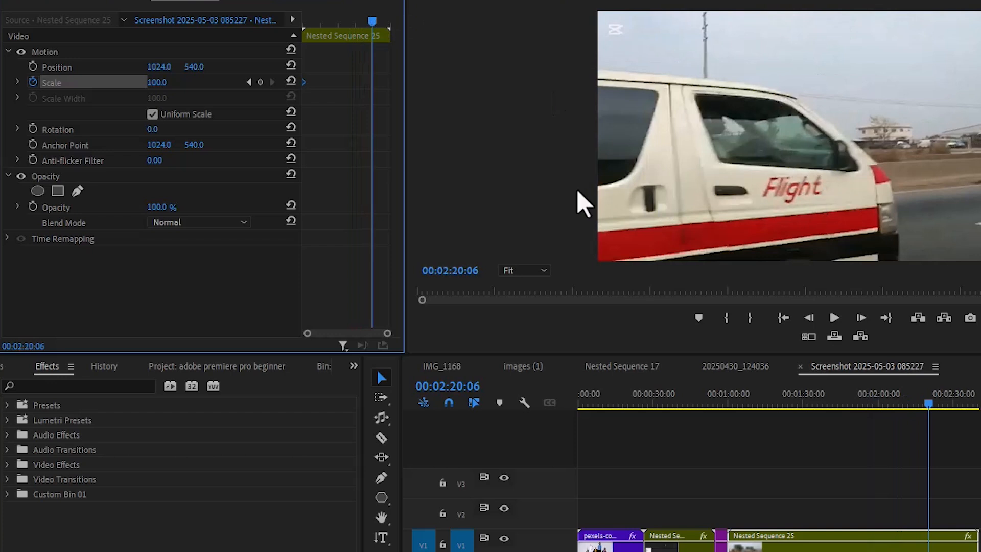
click(156, 82)
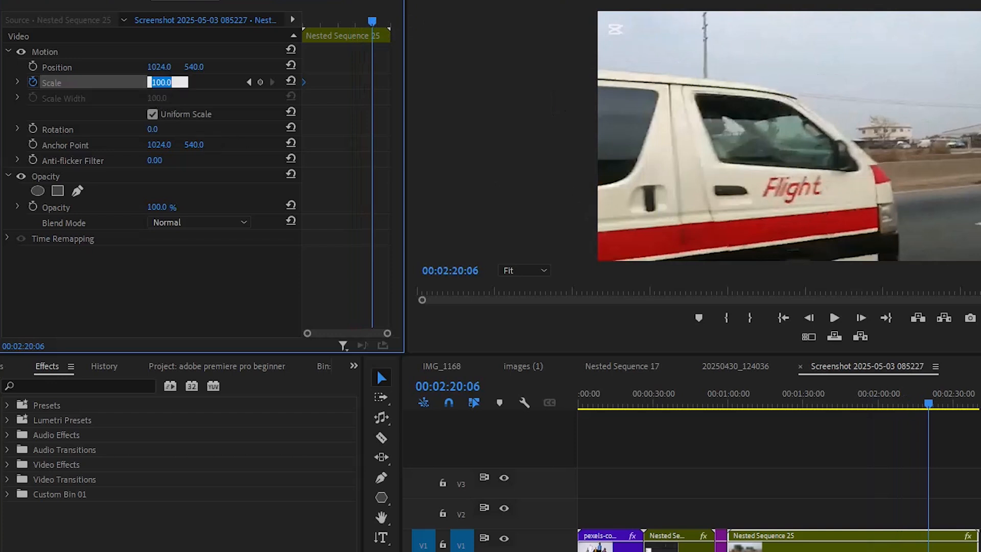
key(Return)
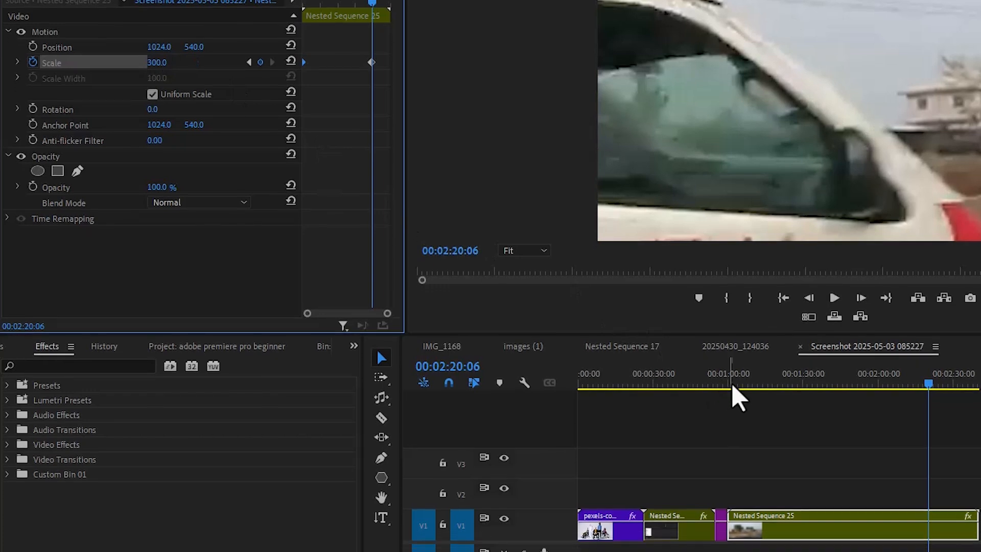
- Play and scrub through the nested videoplayback clip's zoom and review the earlier clips back to 00:00:02:17
click(731, 388)
key(space)
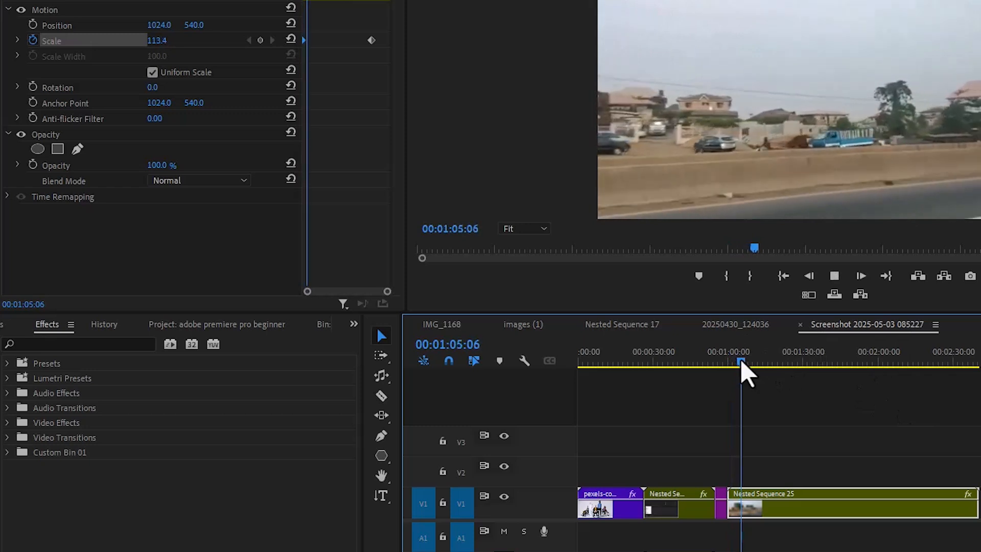
drag(740, 360, 816, 360)
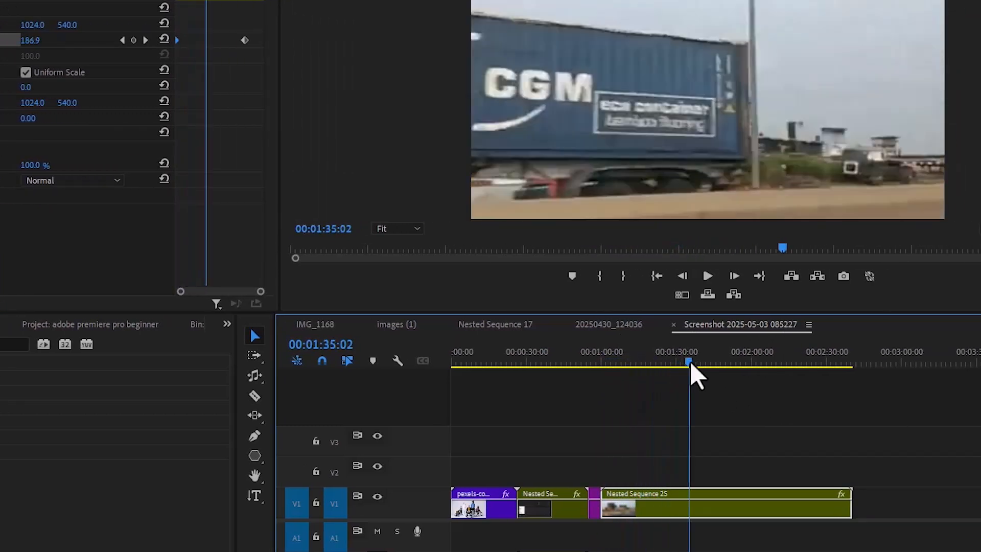
drag(691, 363, 786, 389)
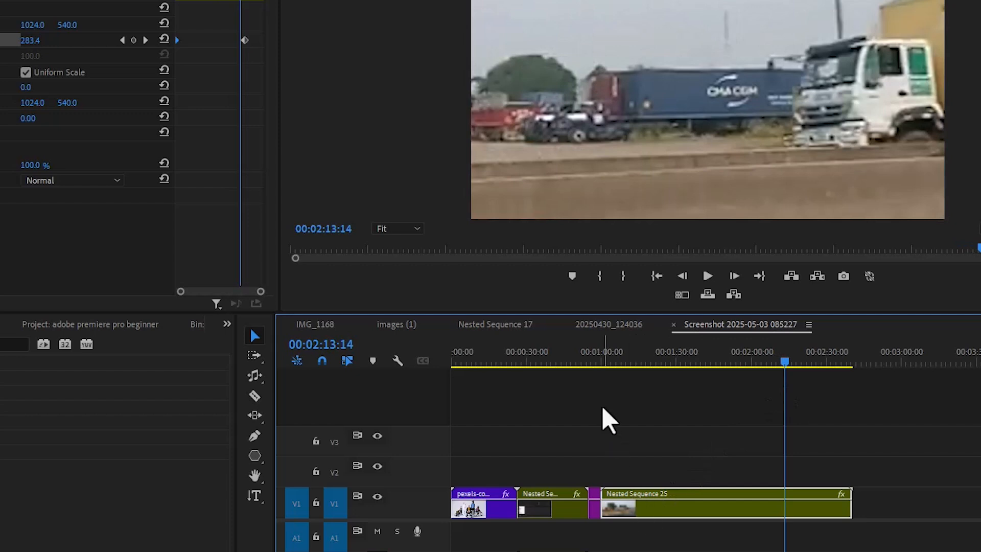
click(602, 366)
click(564, 361)
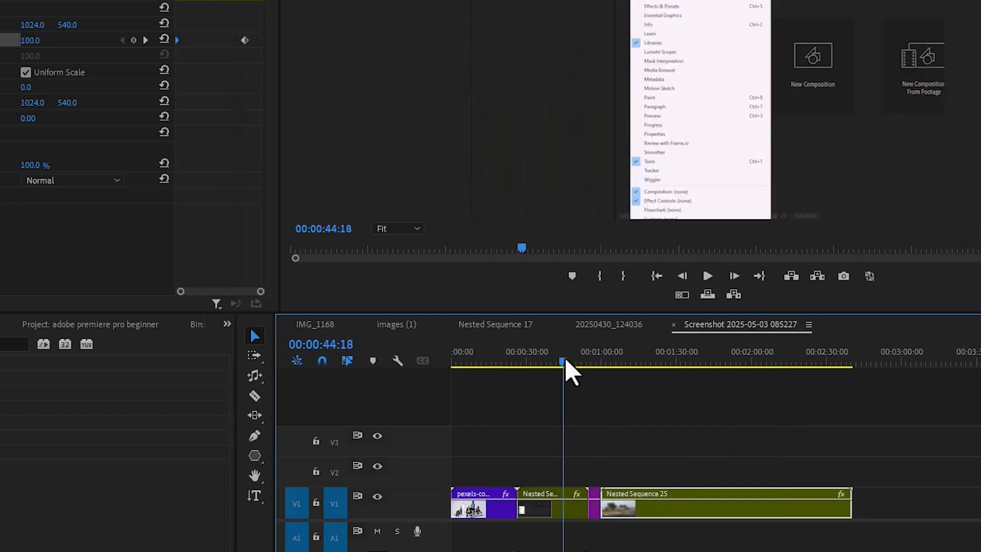
drag(513, 367, 491, 373)
click(460, 364)
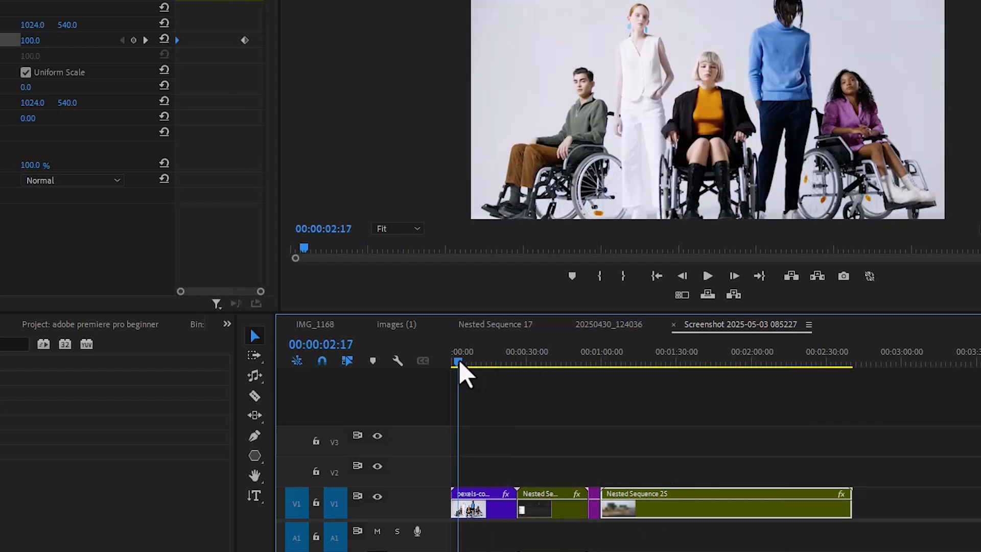